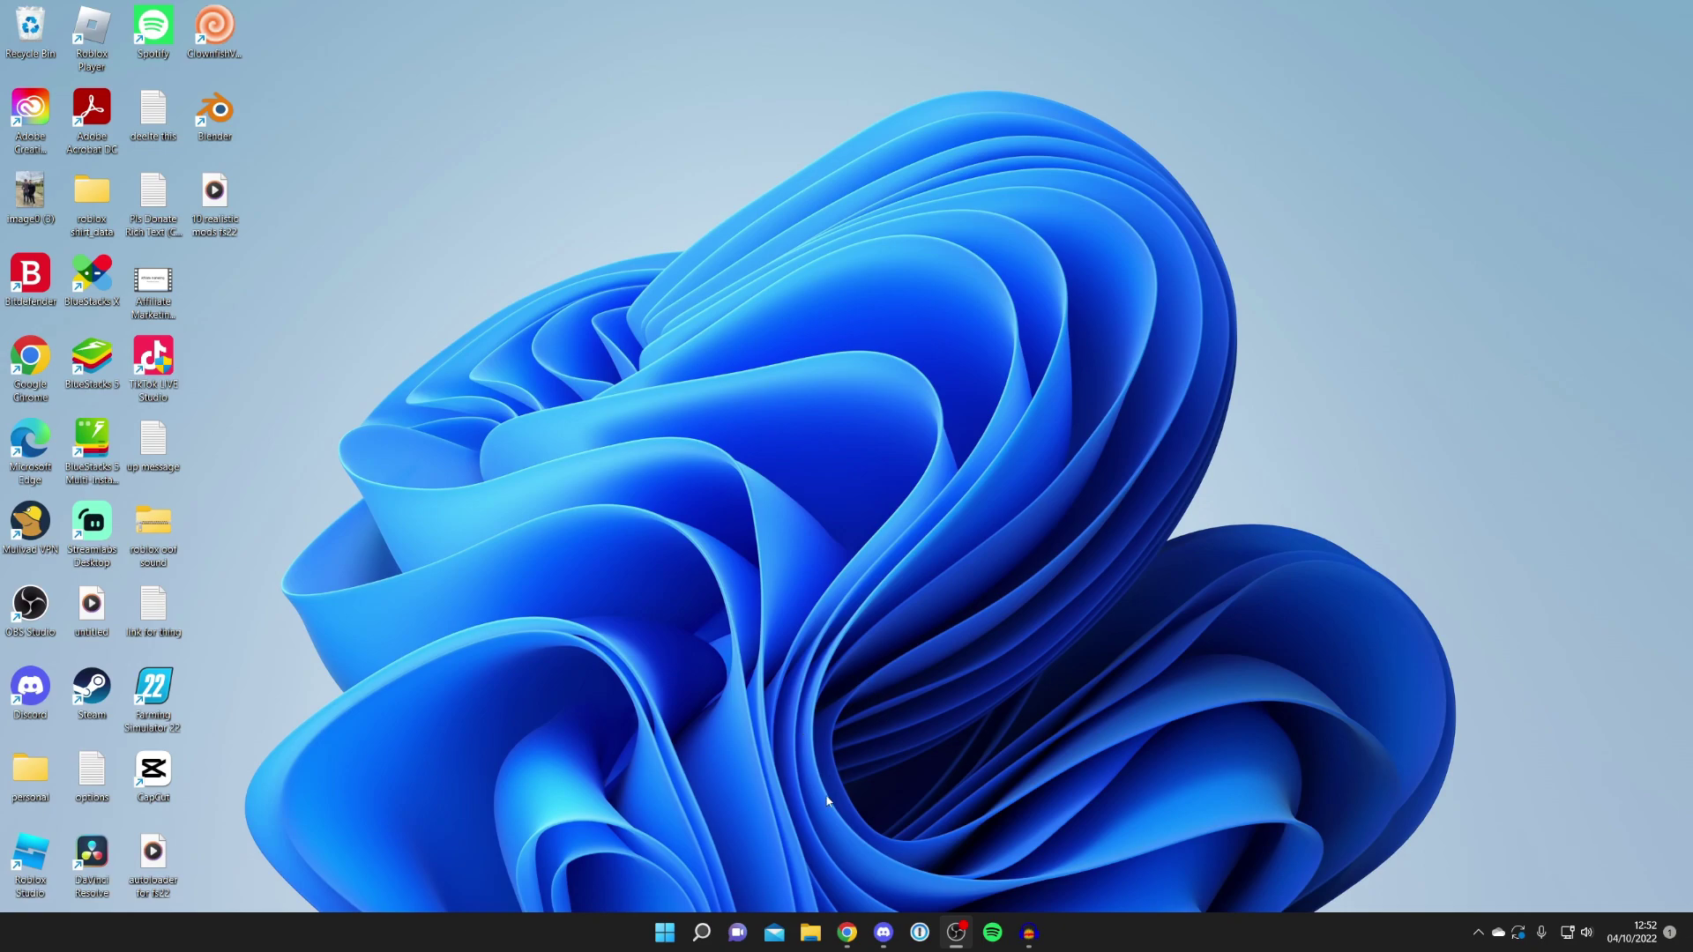
# - Launch Google Chrome from the taskbar to reach the Google homepage
pyautogui.click(846, 932)
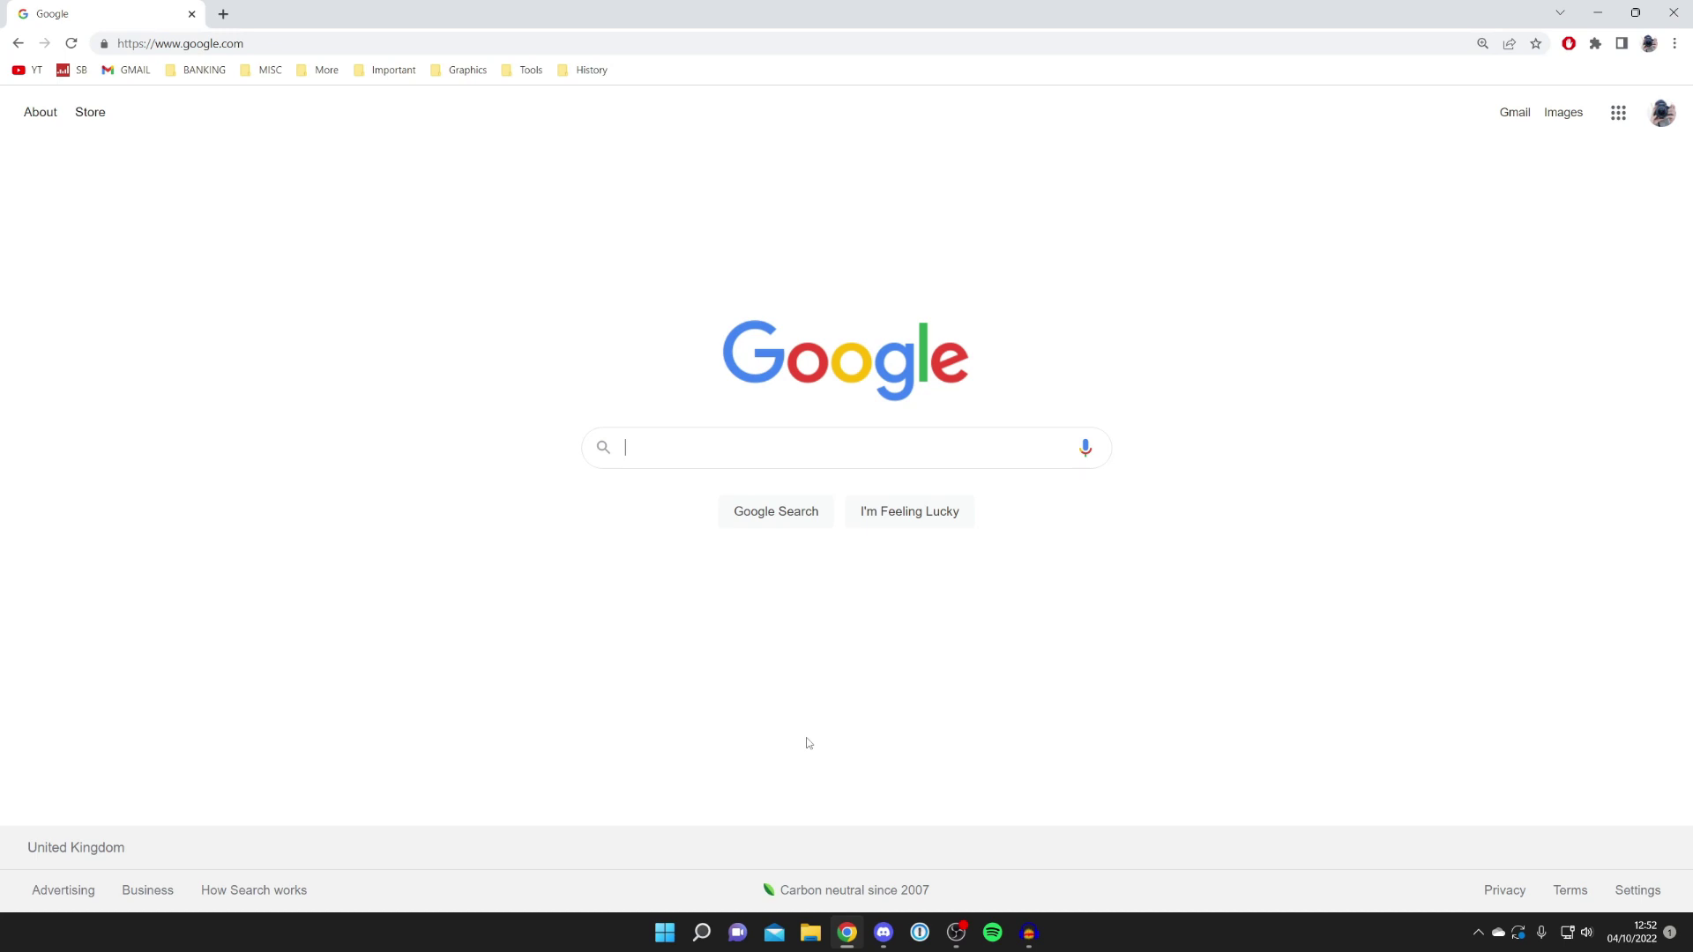
# - Search Google for 'dll files' and open the DLL-files.com homepage from the results
pyautogui.write('dll fiole')
pyautogui.press('BackSpace')
pyautogui.press('BackSpace')
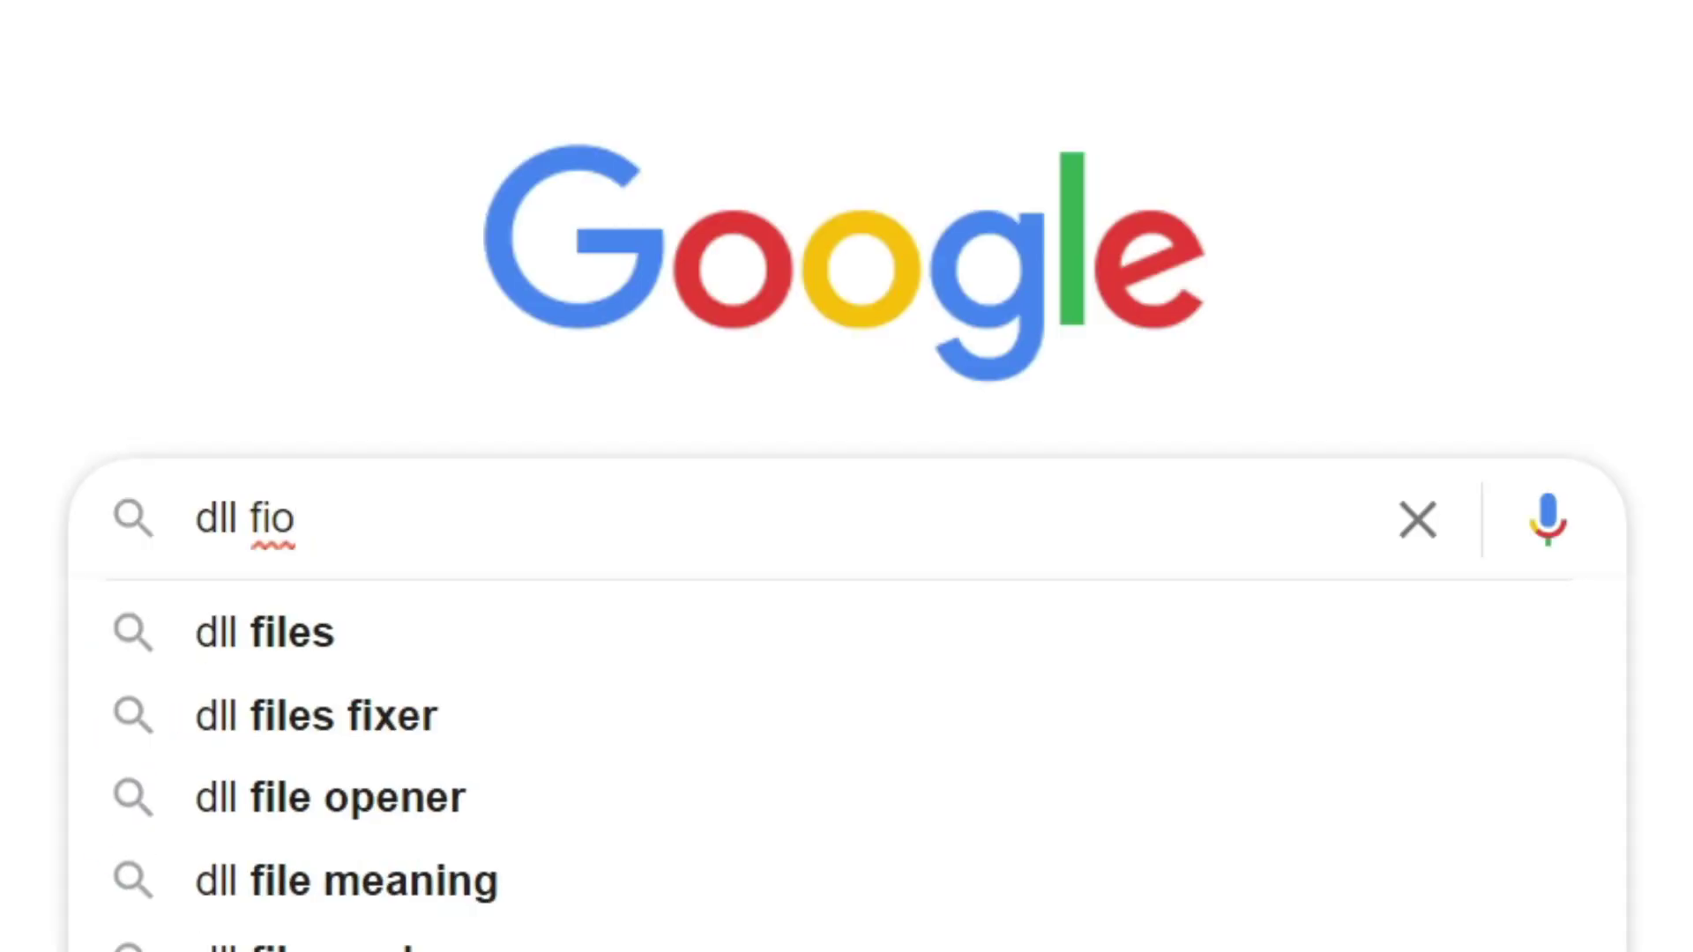
pyautogui.press('BackSpace')
pyautogui.write('les')
pyautogui.press('Return')
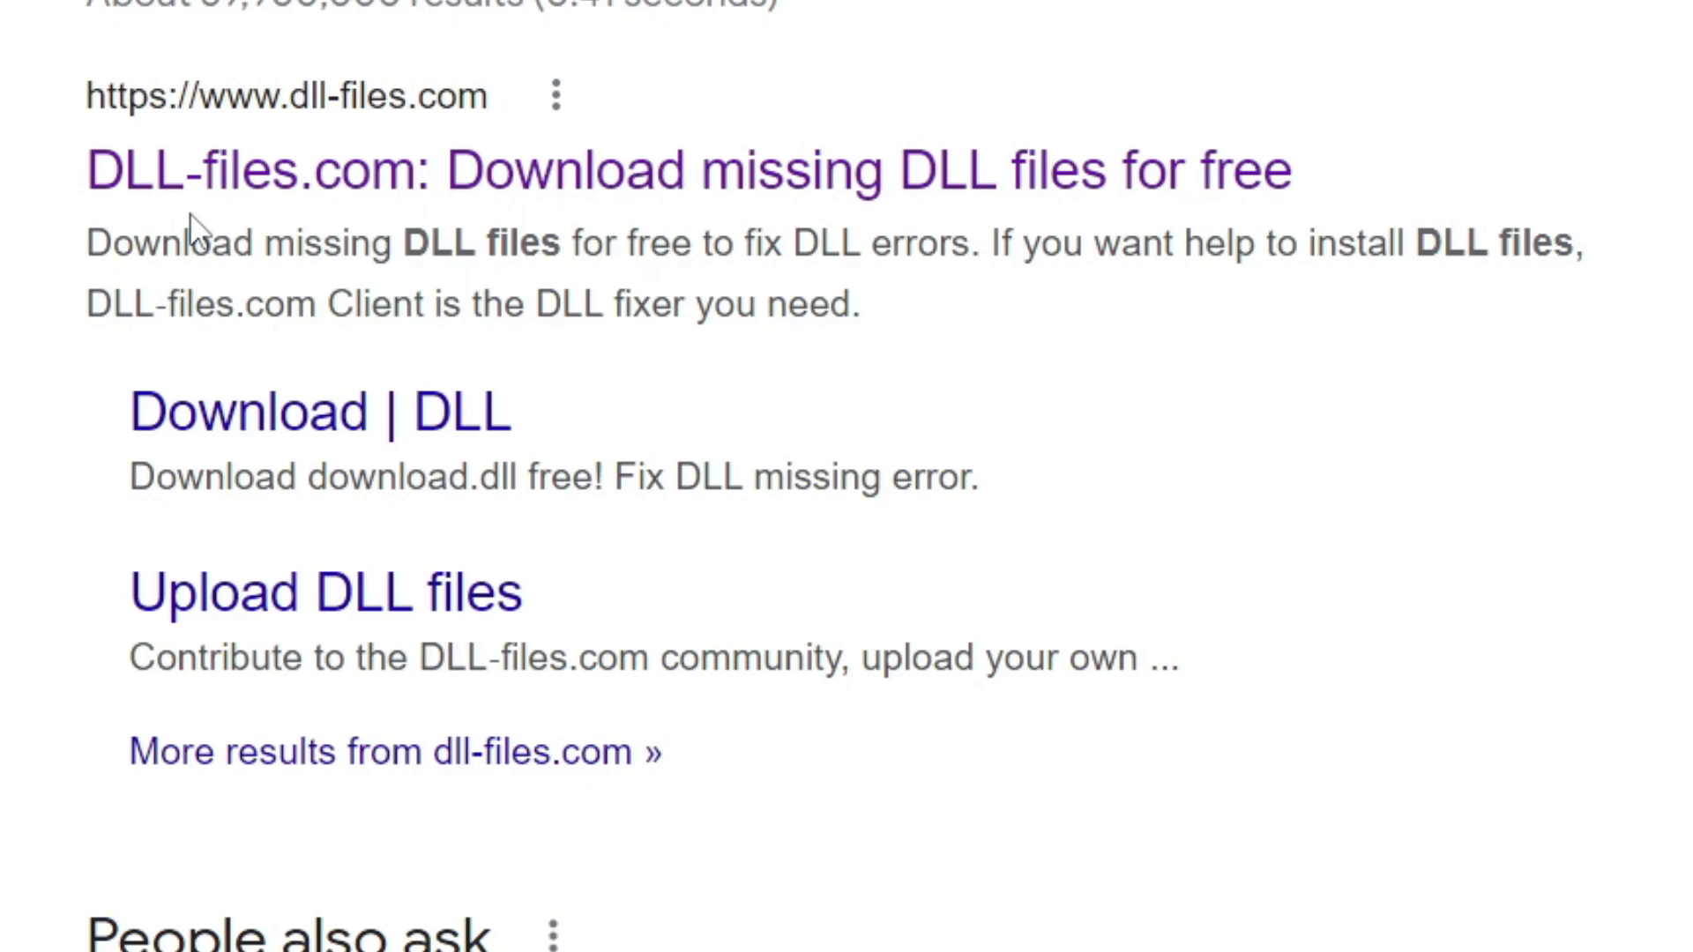
pyautogui.click(697, 193)
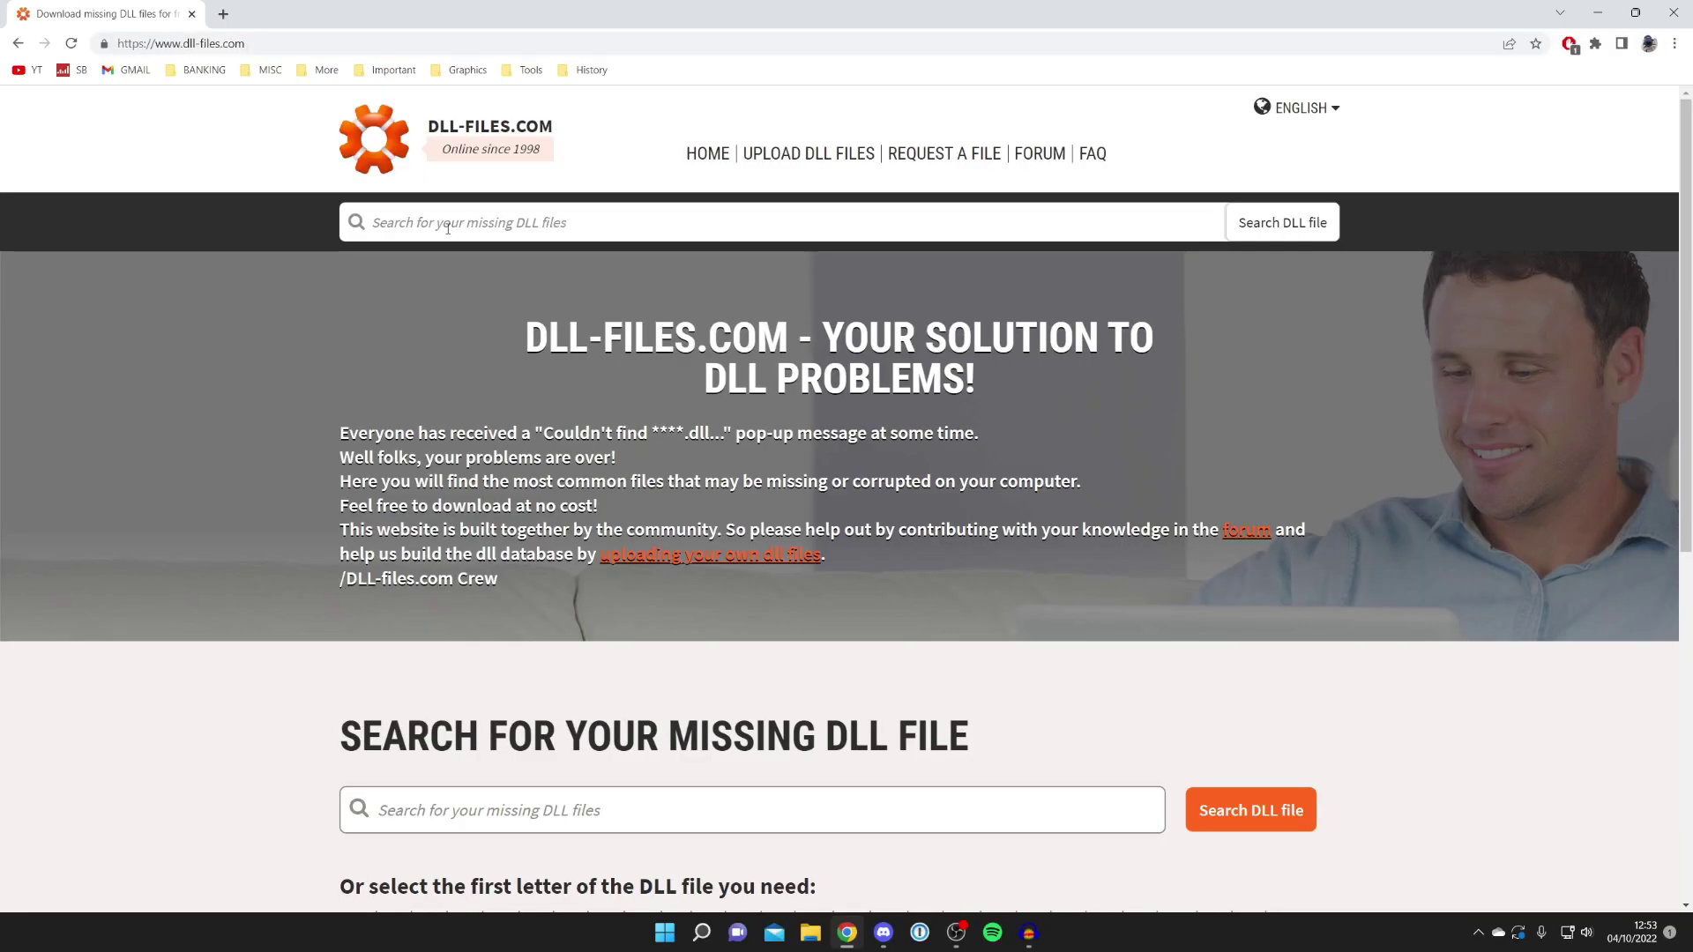
# - Search DLL-files.com for 'opengl32' and open the opengl32.dll page
pyautogui.click(448, 228)
pyautogui.write('opengl32')
pyautogui.press('Return')
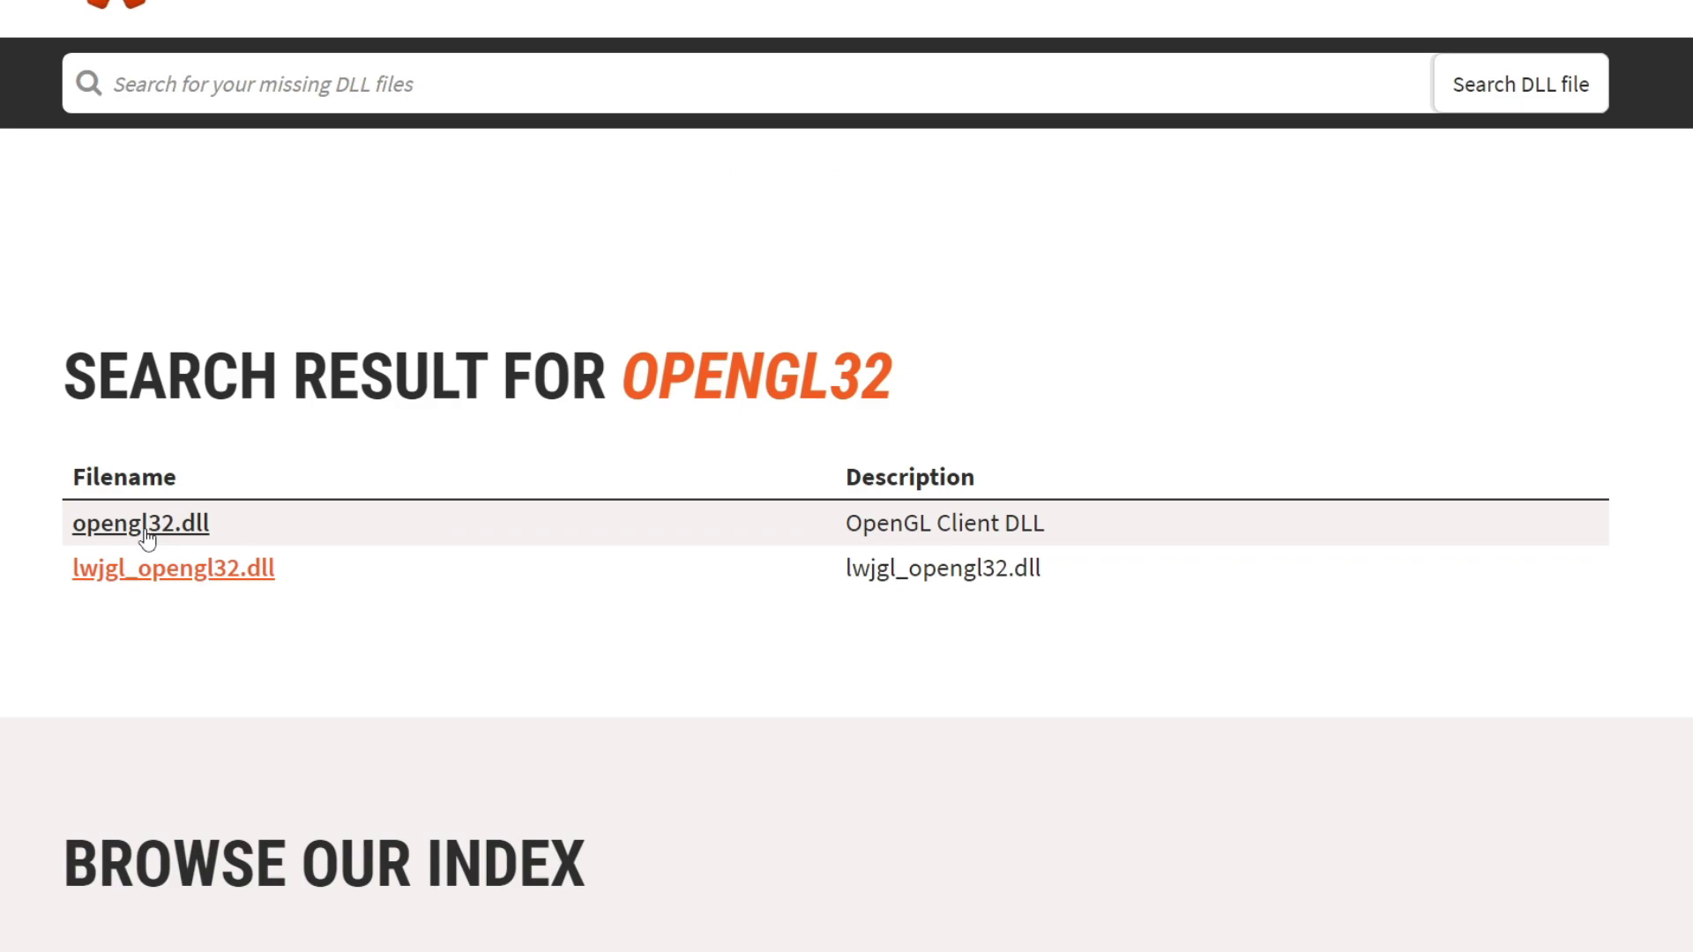
pyautogui.click(144, 527)
# - Scroll down to the opengl32.dll version list, which starts with 10.0.17134.1, 64-bit
pyautogui.scroll(-1, 395, 510)
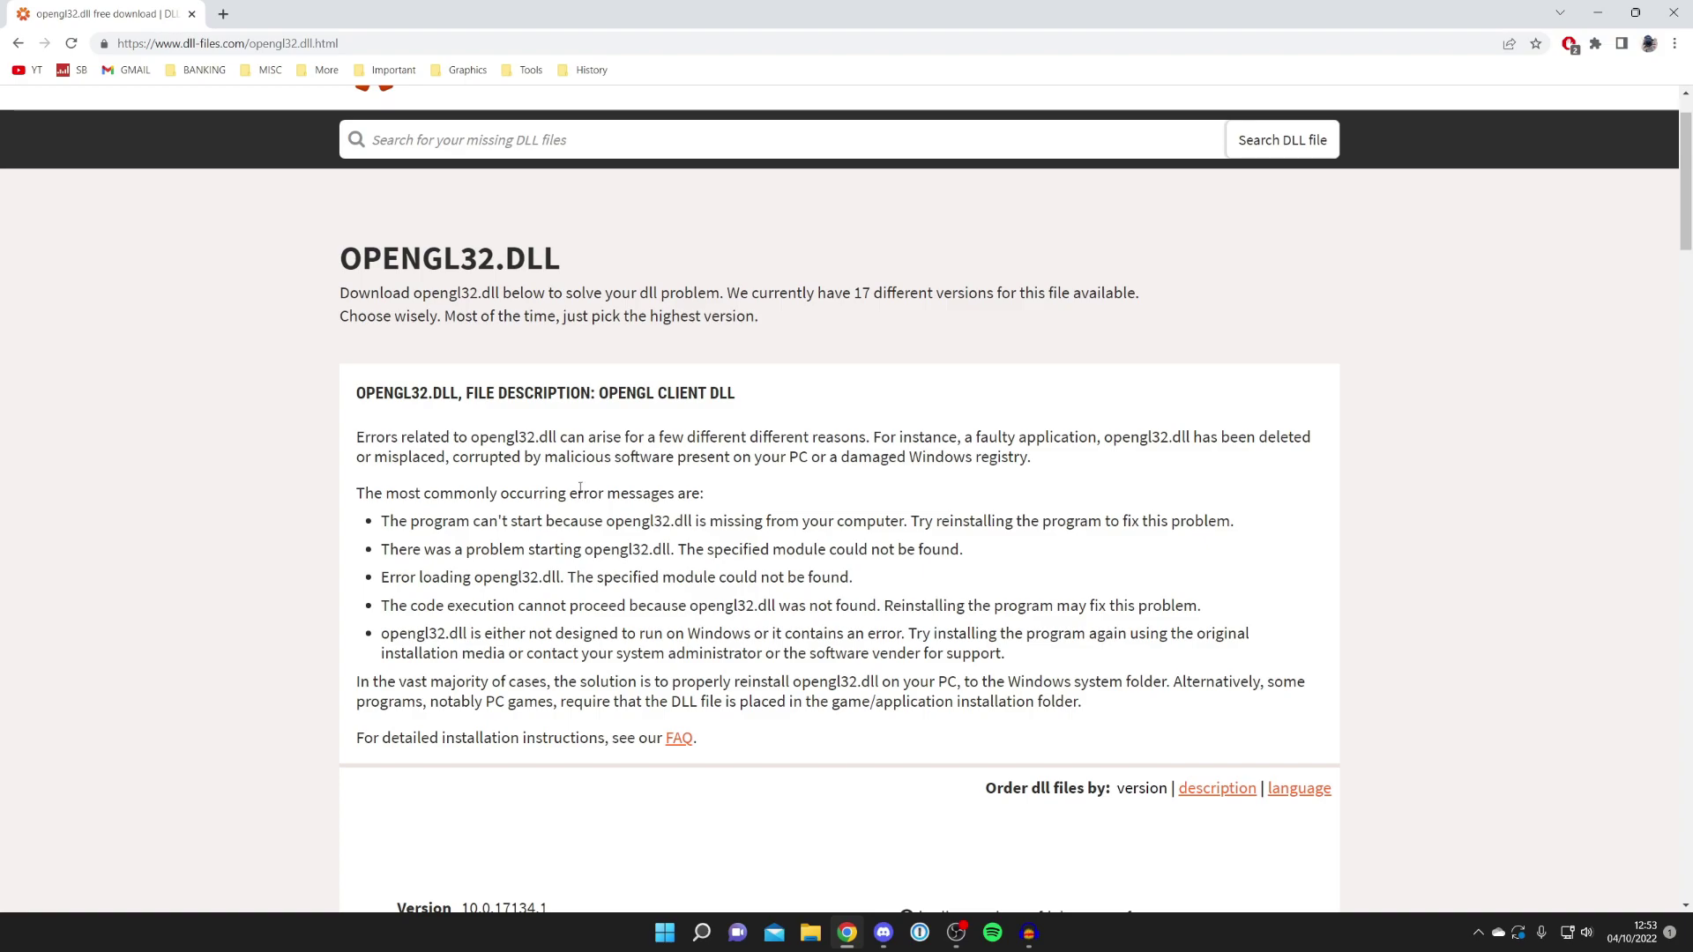
pyautogui.scroll(-3, 575, 482)
pyautogui.scroll(-1, 575, 482)
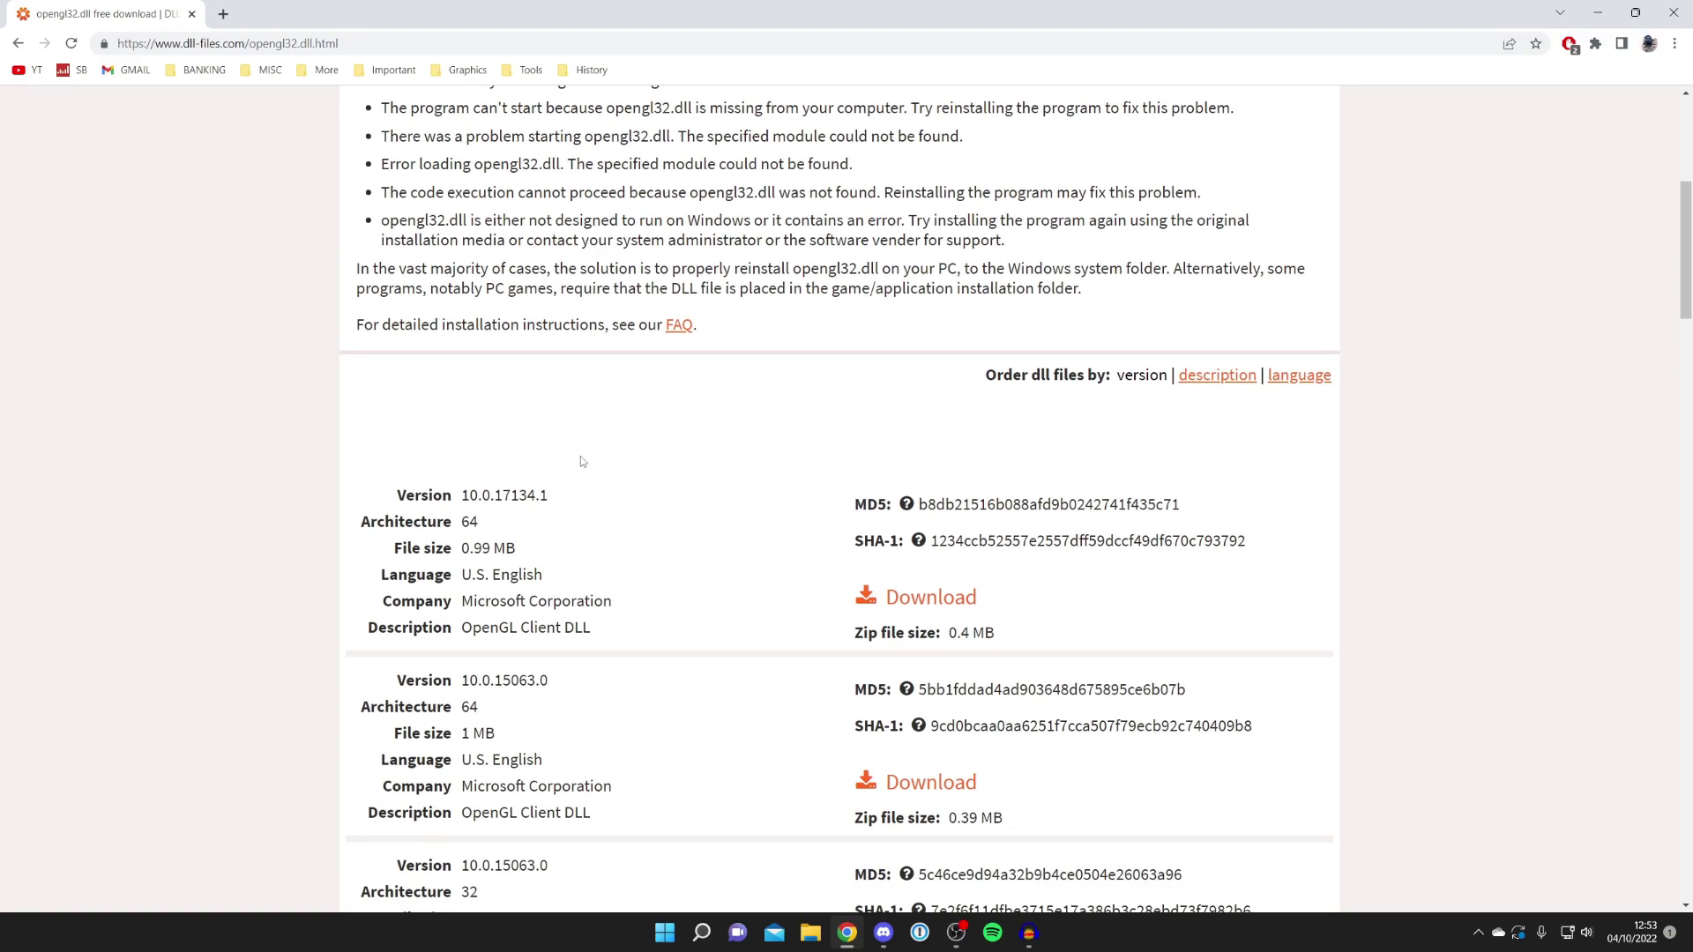
pyautogui.scroll(-1, 580, 461)
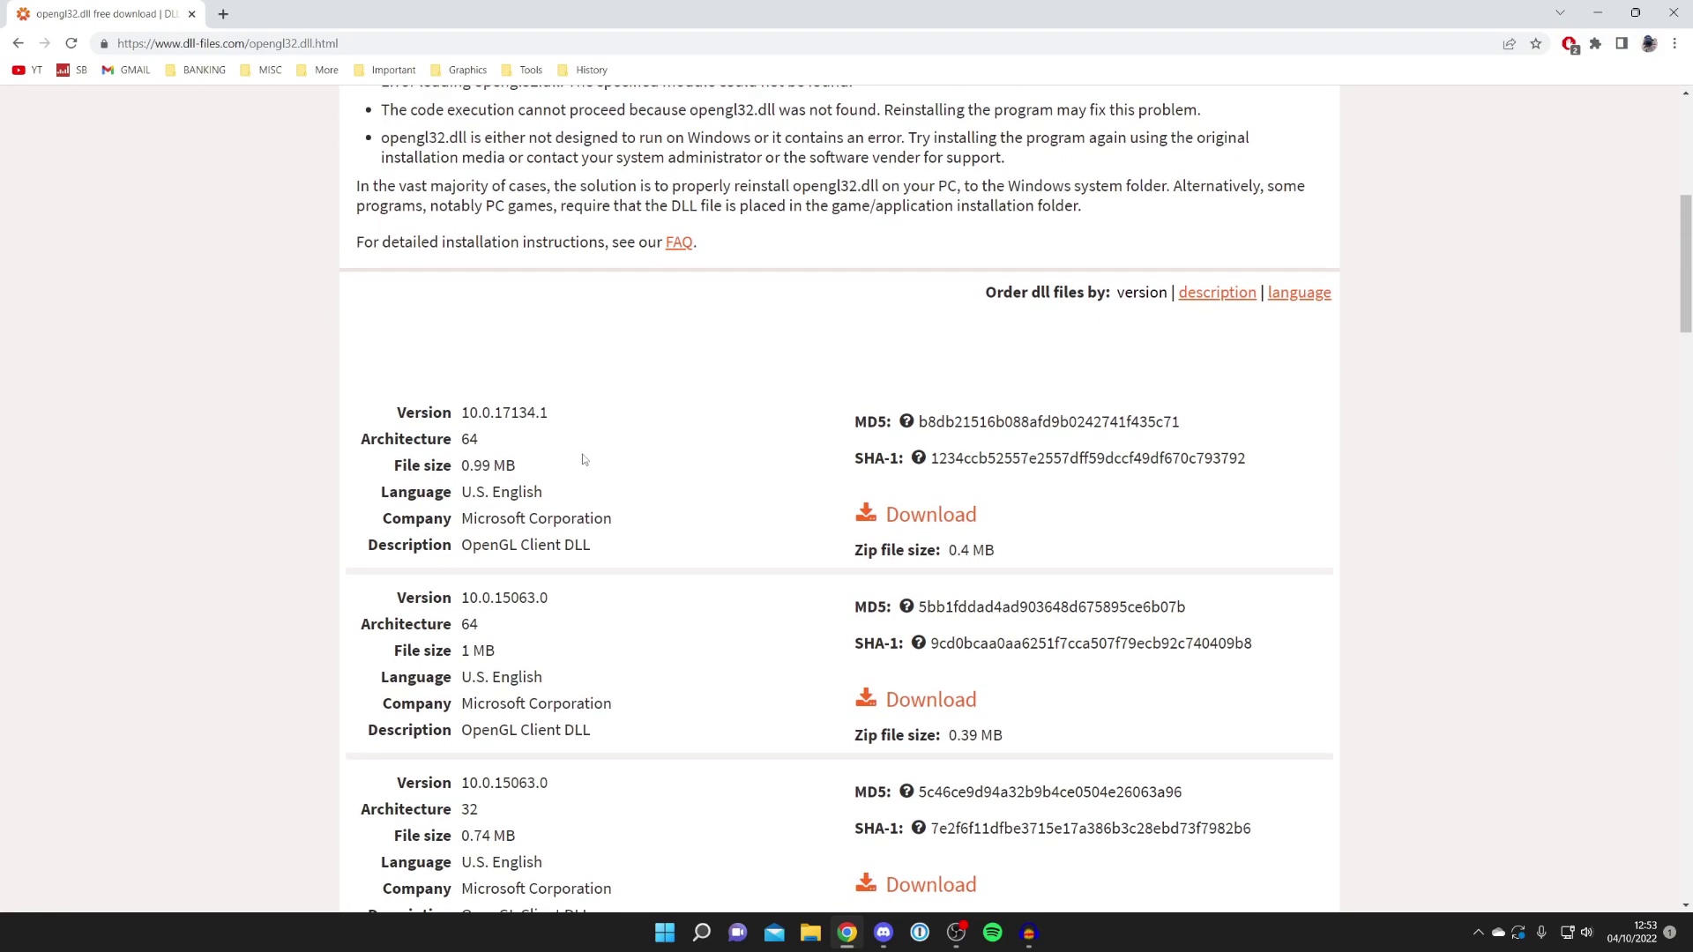
pyautogui.scroll(-1, 581, 461)
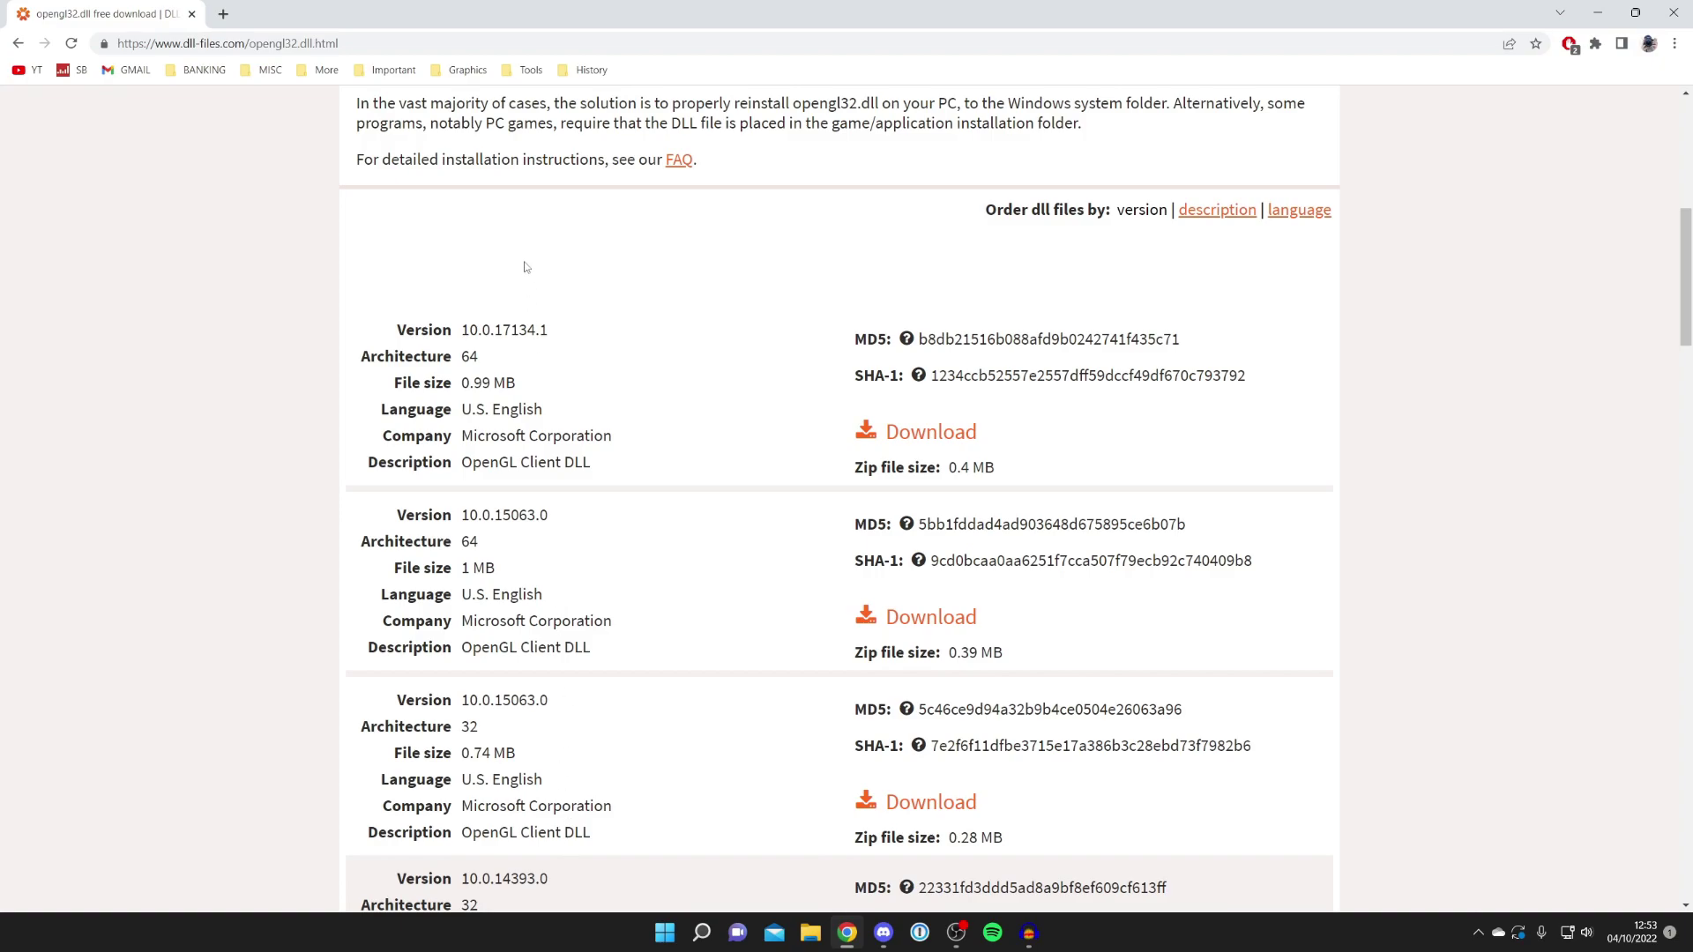
pyautogui.scroll(-1, 528, 267)
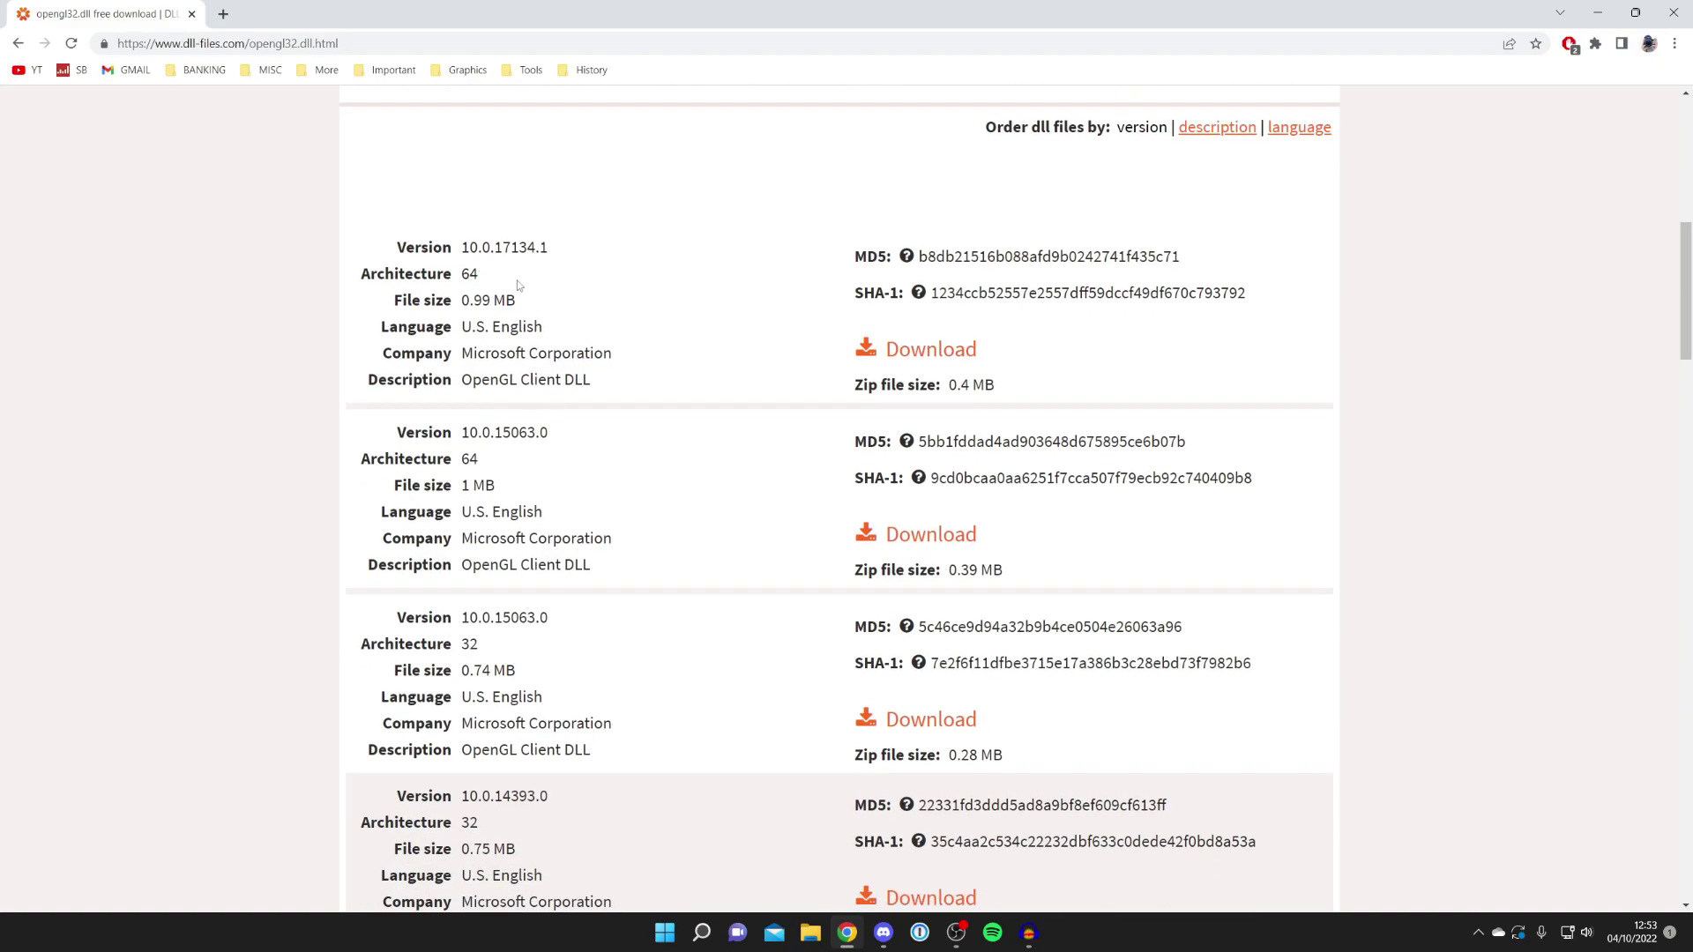
pyautogui.click(701, 932)
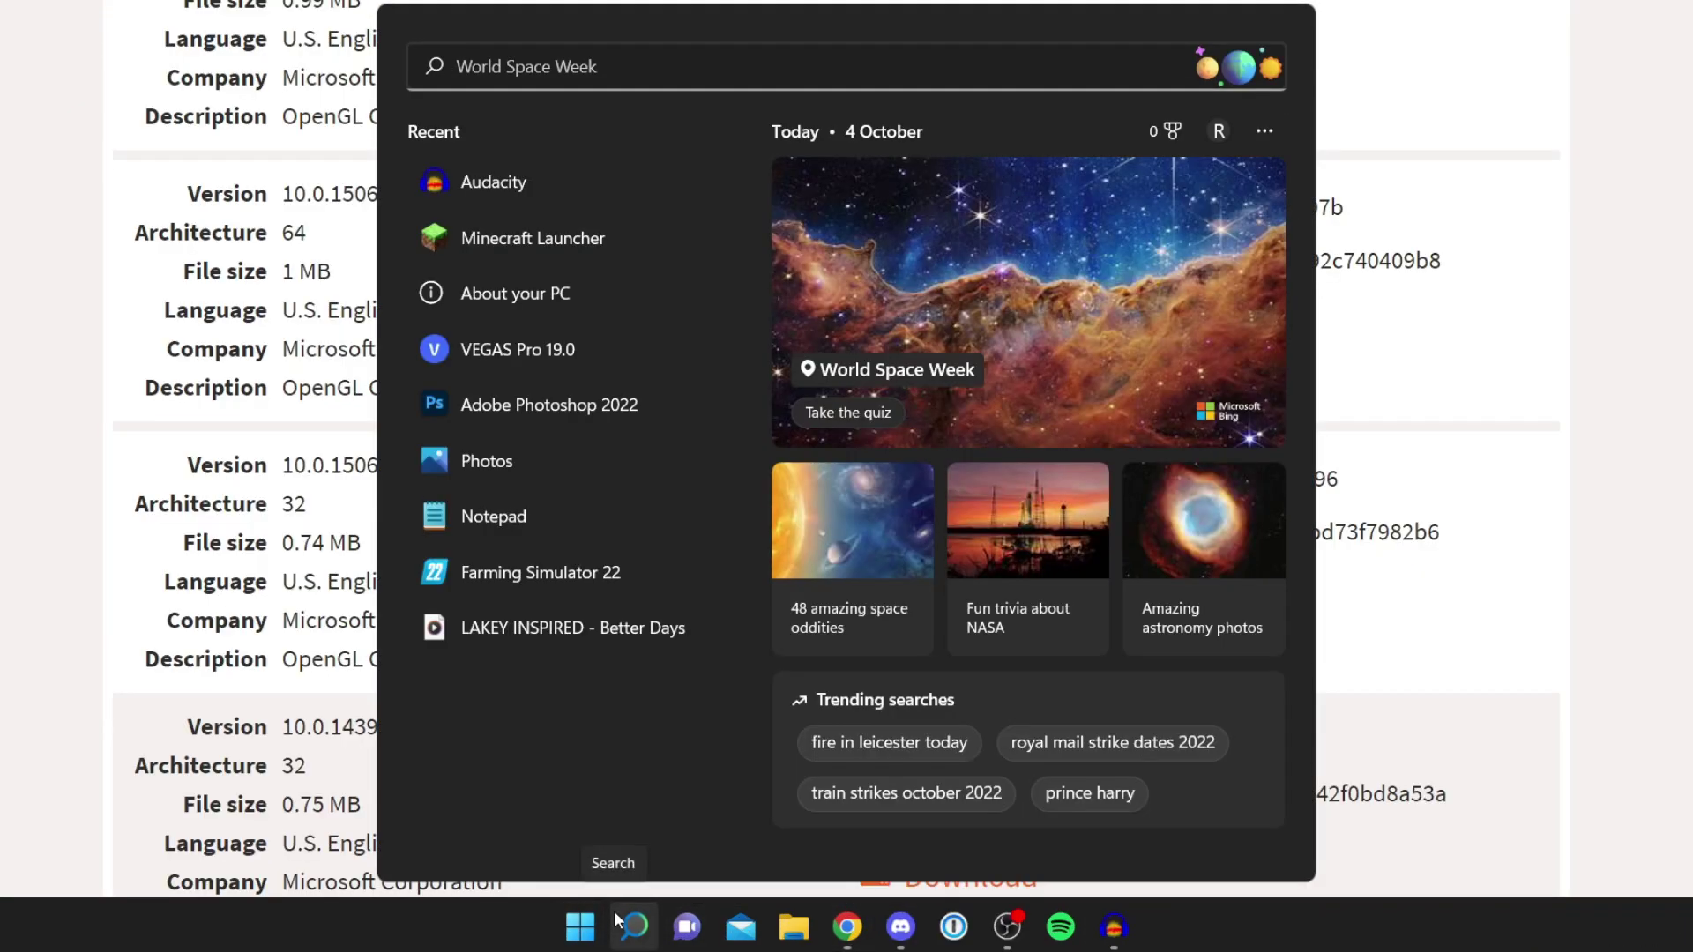
pyautogui.write('about your')
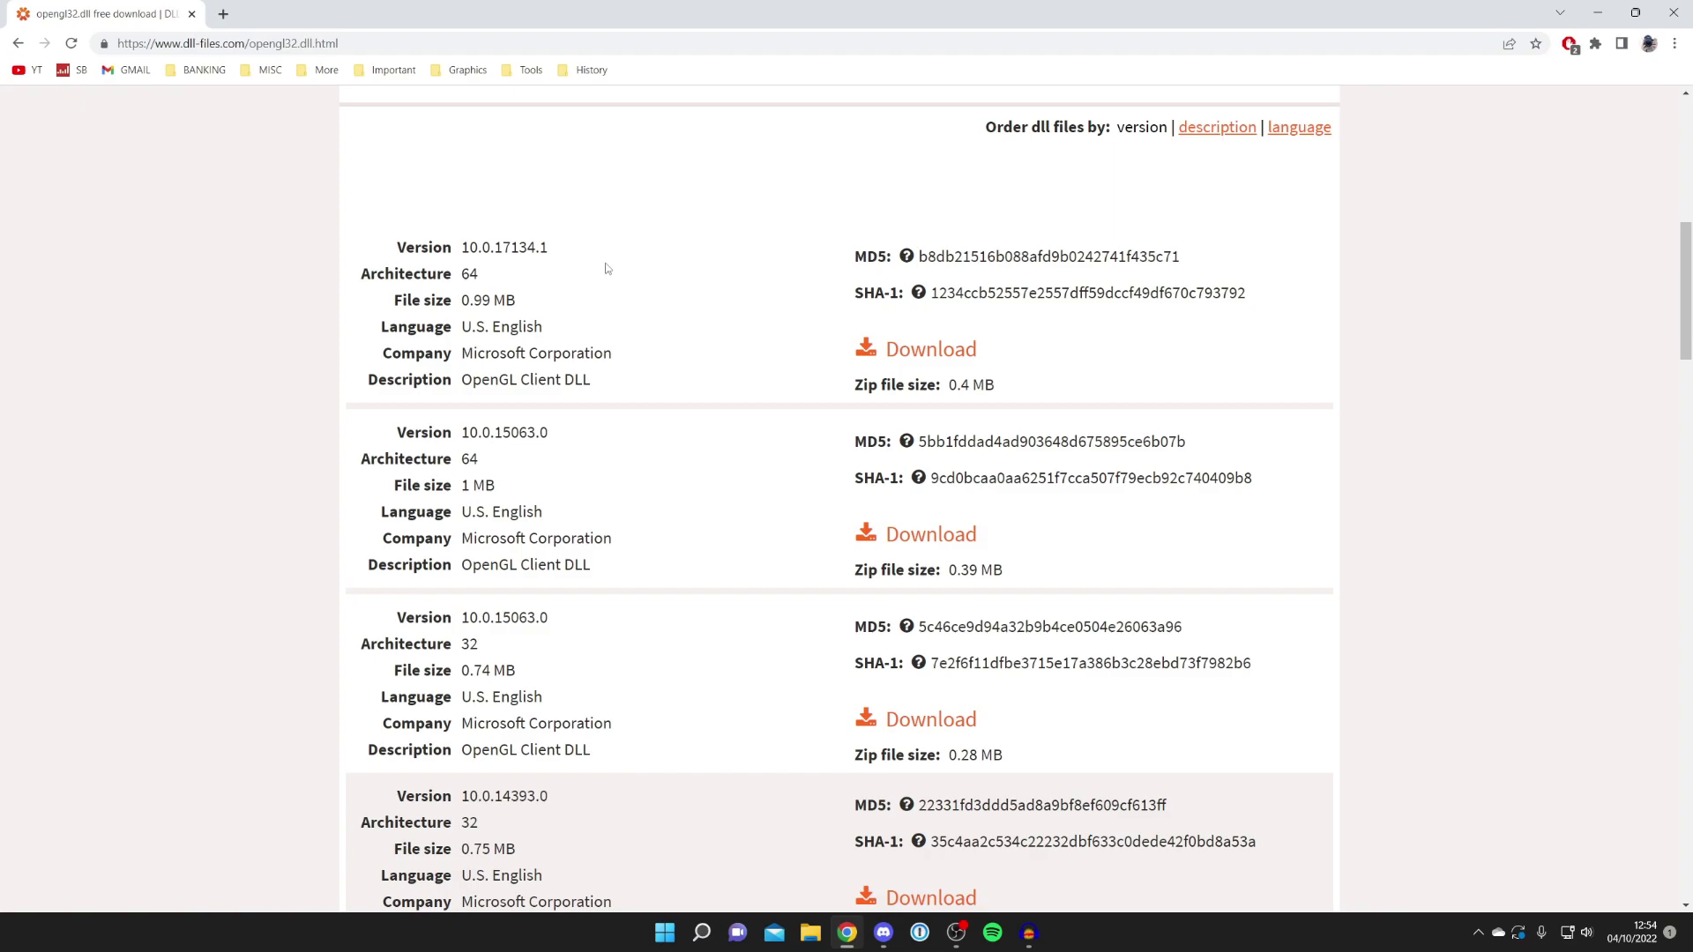
pyautogui.click(934, 353)
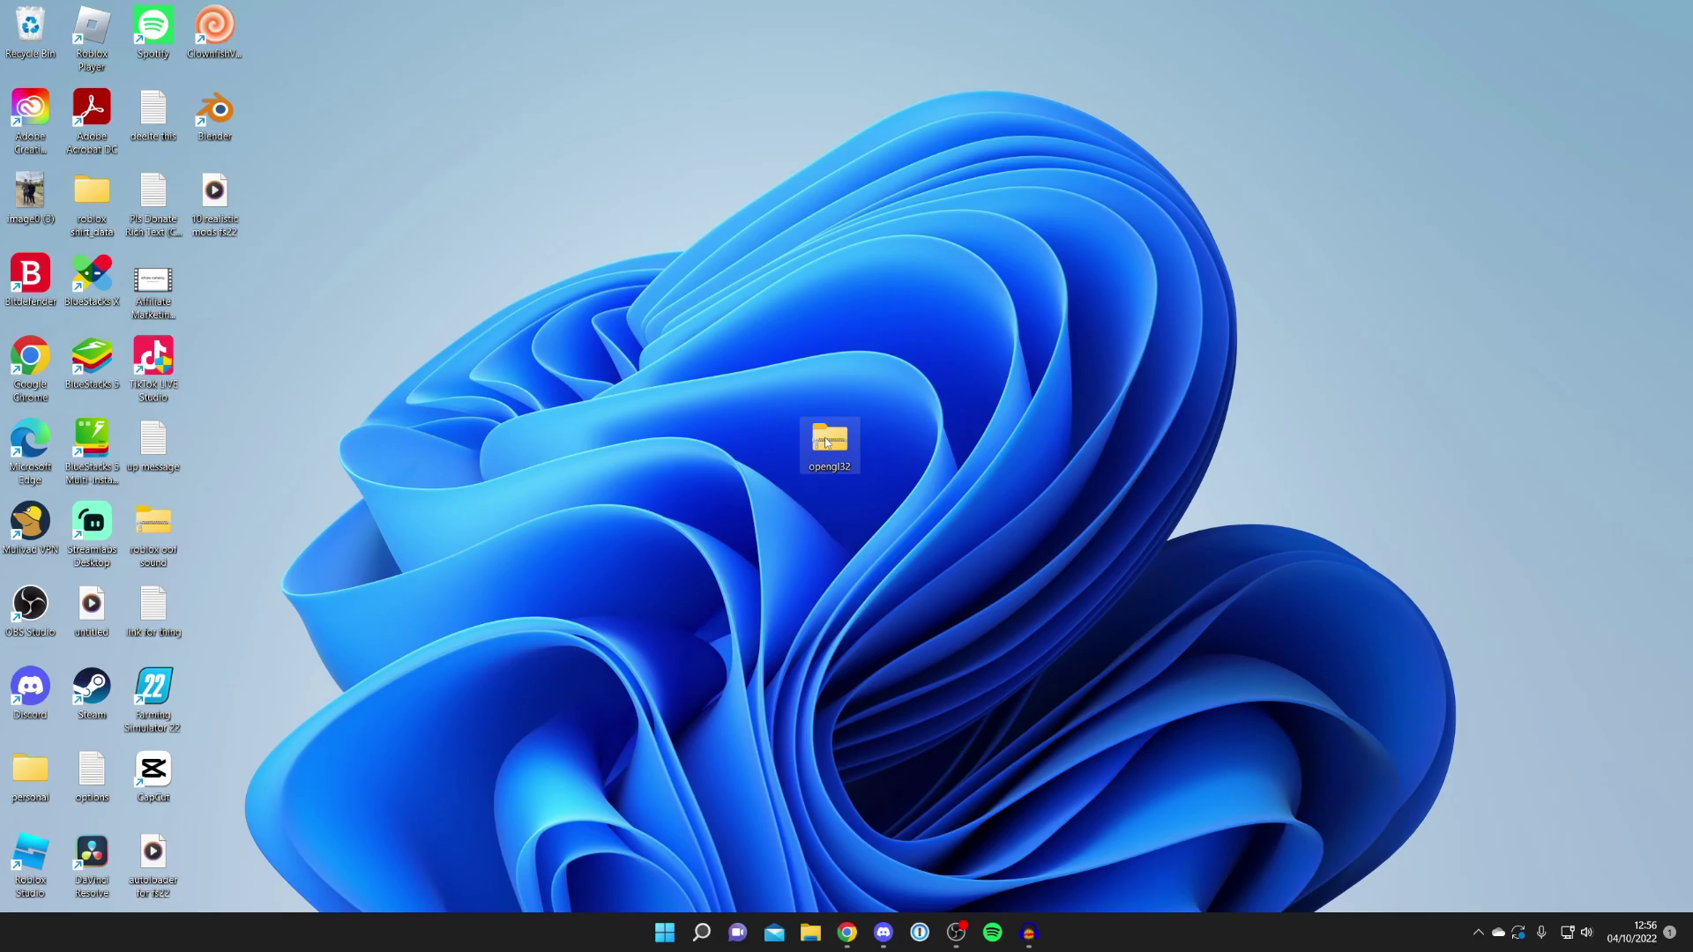
# - Open the downloaded opengl32 zip to show opengl32.dll and the README
pyautogui.doubleClick(827, 443)
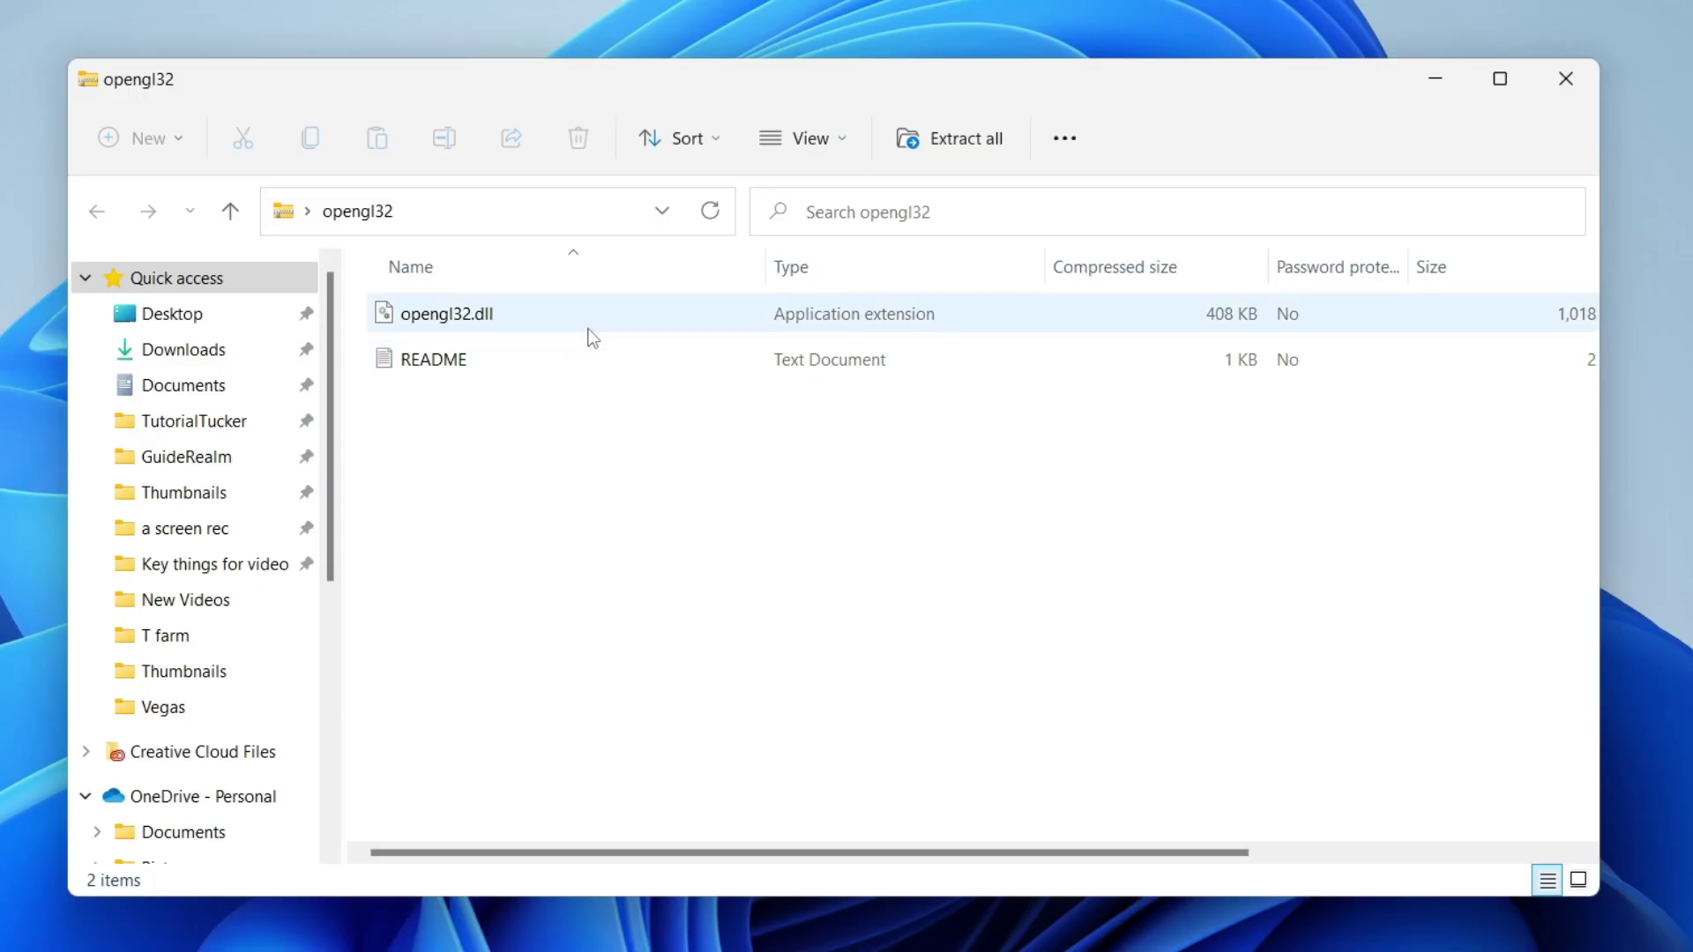
# - Copy opengl32.dll from the opengl32 zip, then close the zip's window
pyautogui.click(488, 323)
pyautogui.rightClick(697, 311)
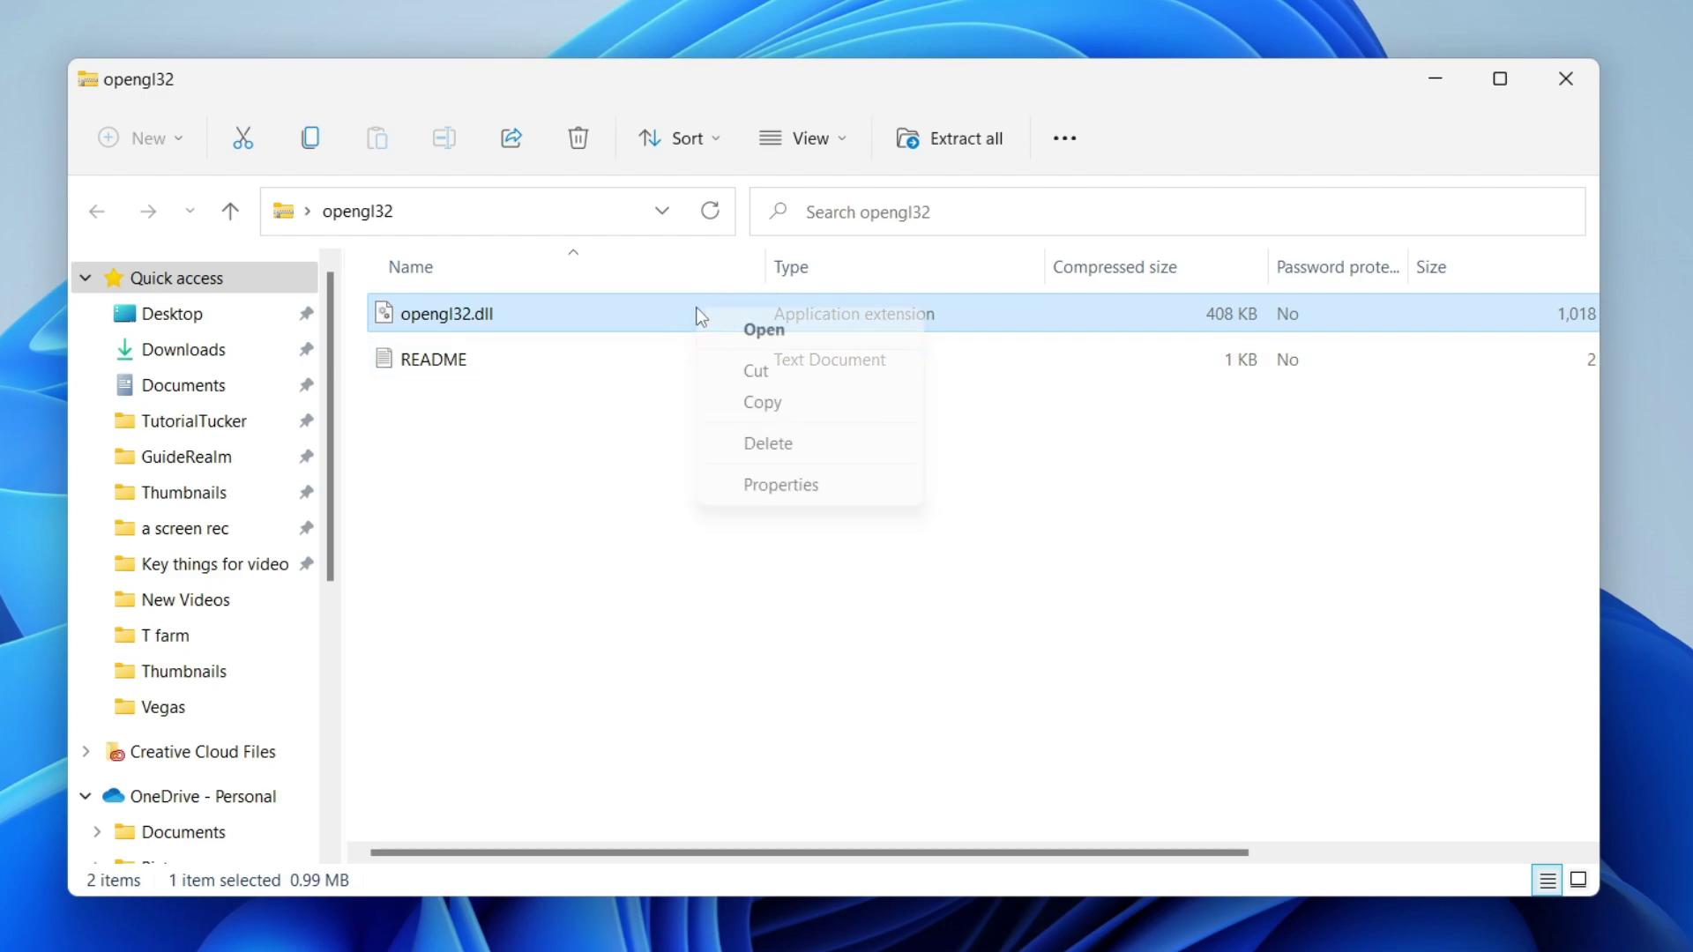
pyautogui.click(764, 402)
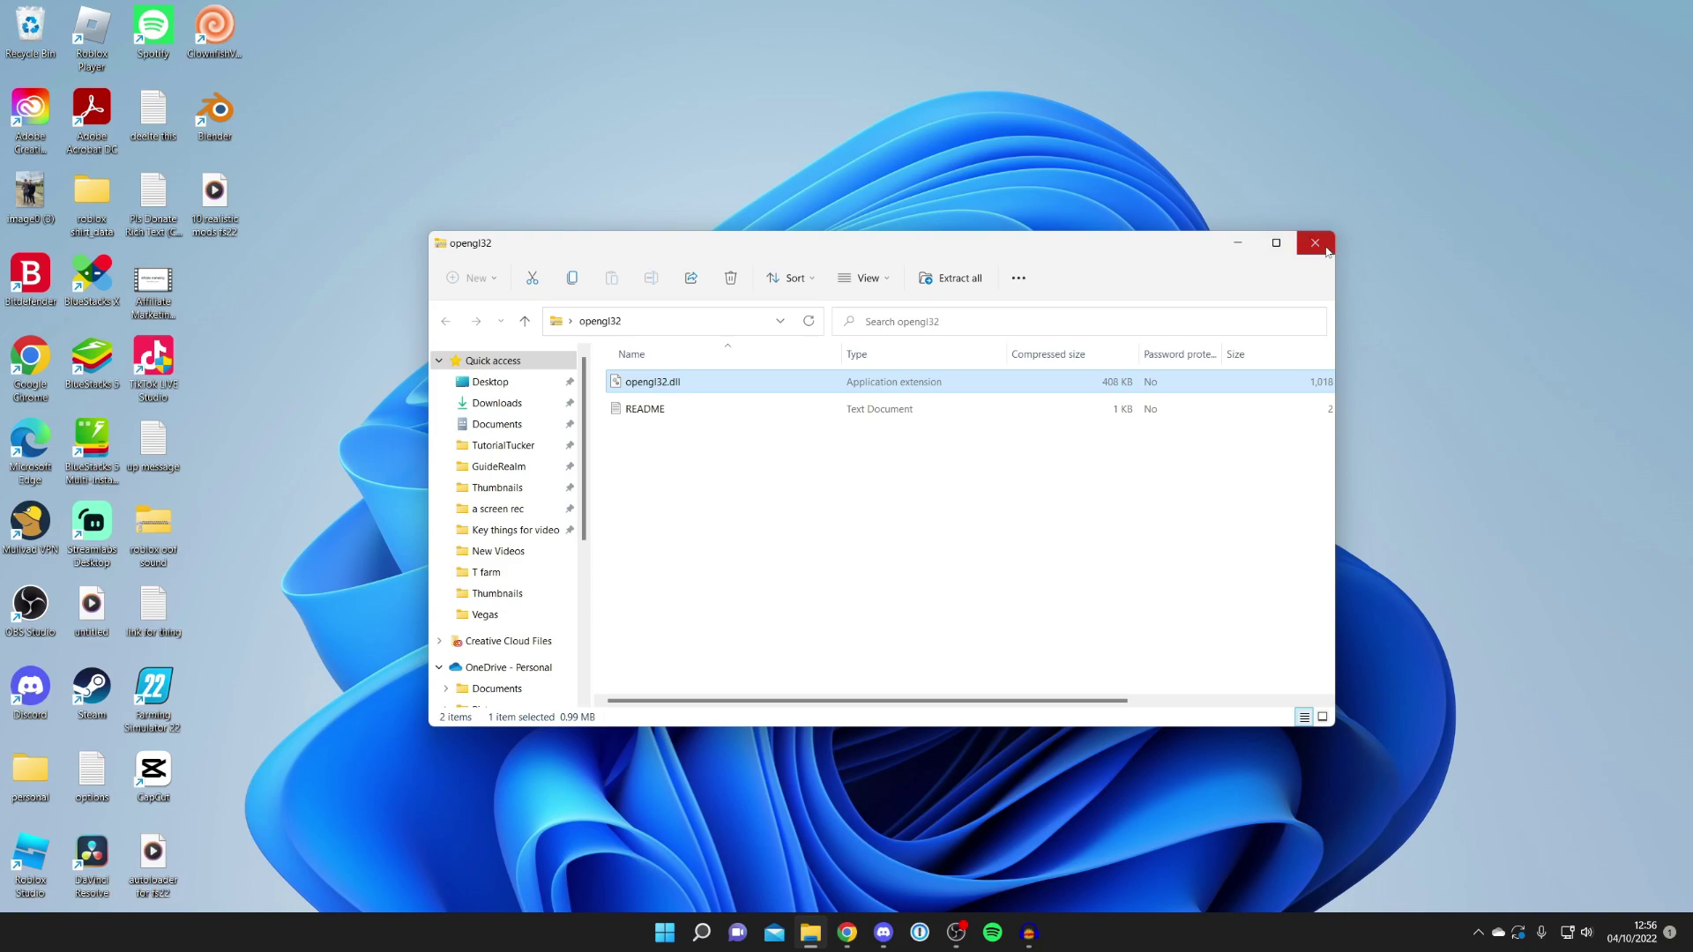
pyautogui.click(1327, 252)
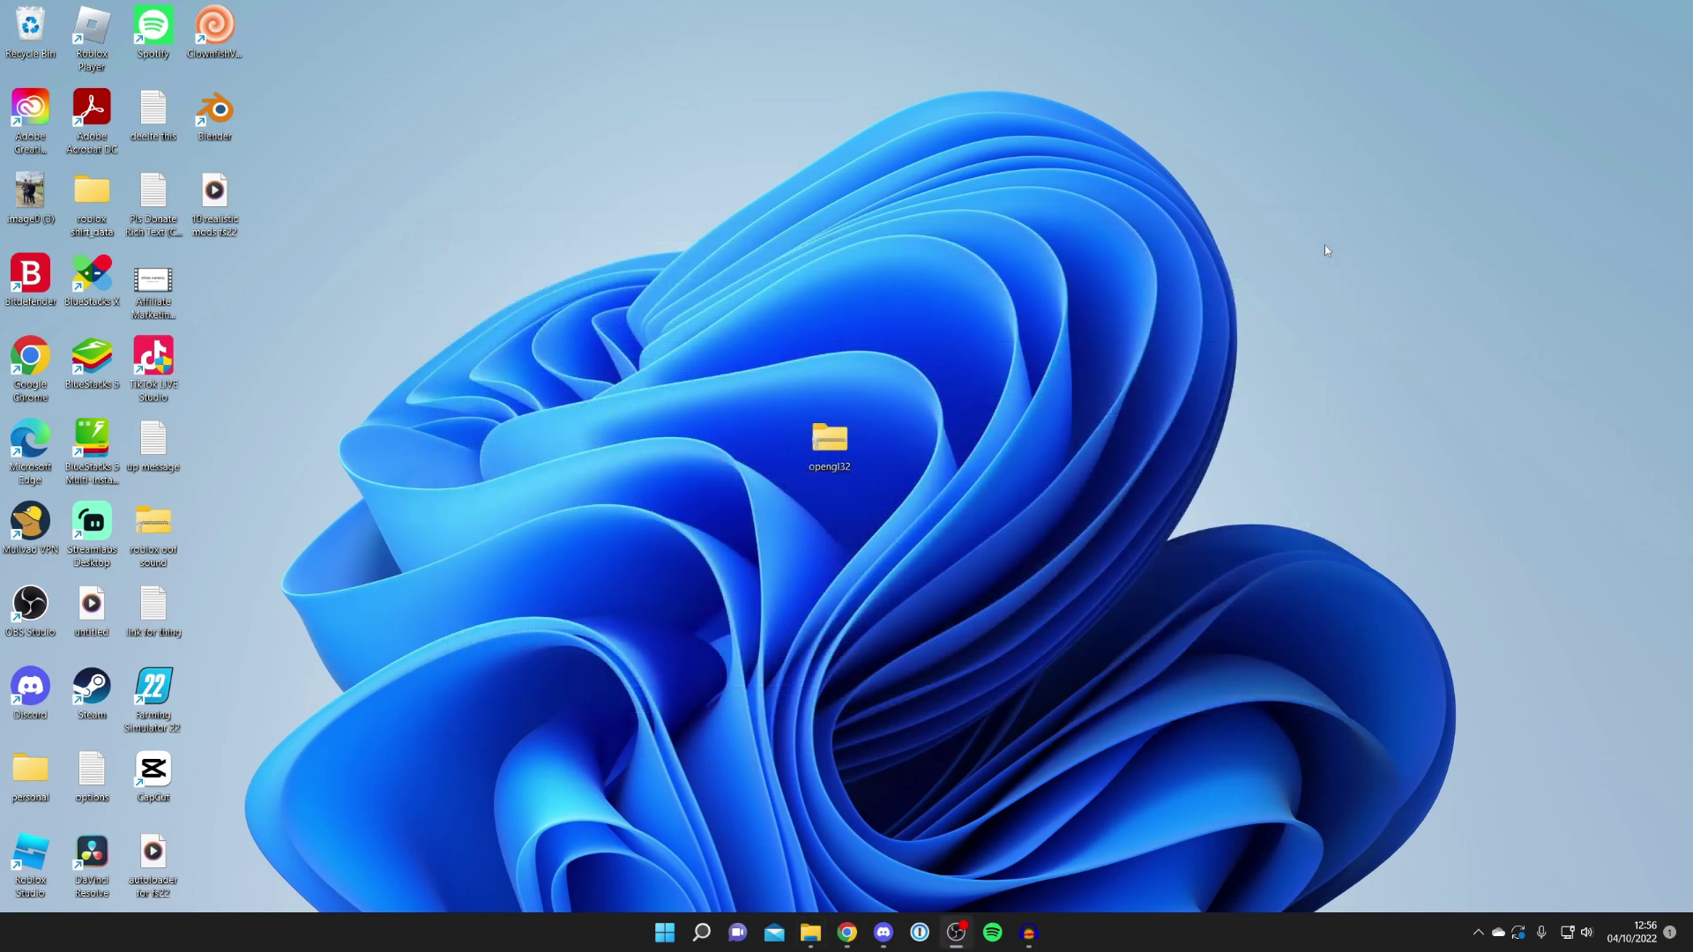
pyautogui.click(810, 932)
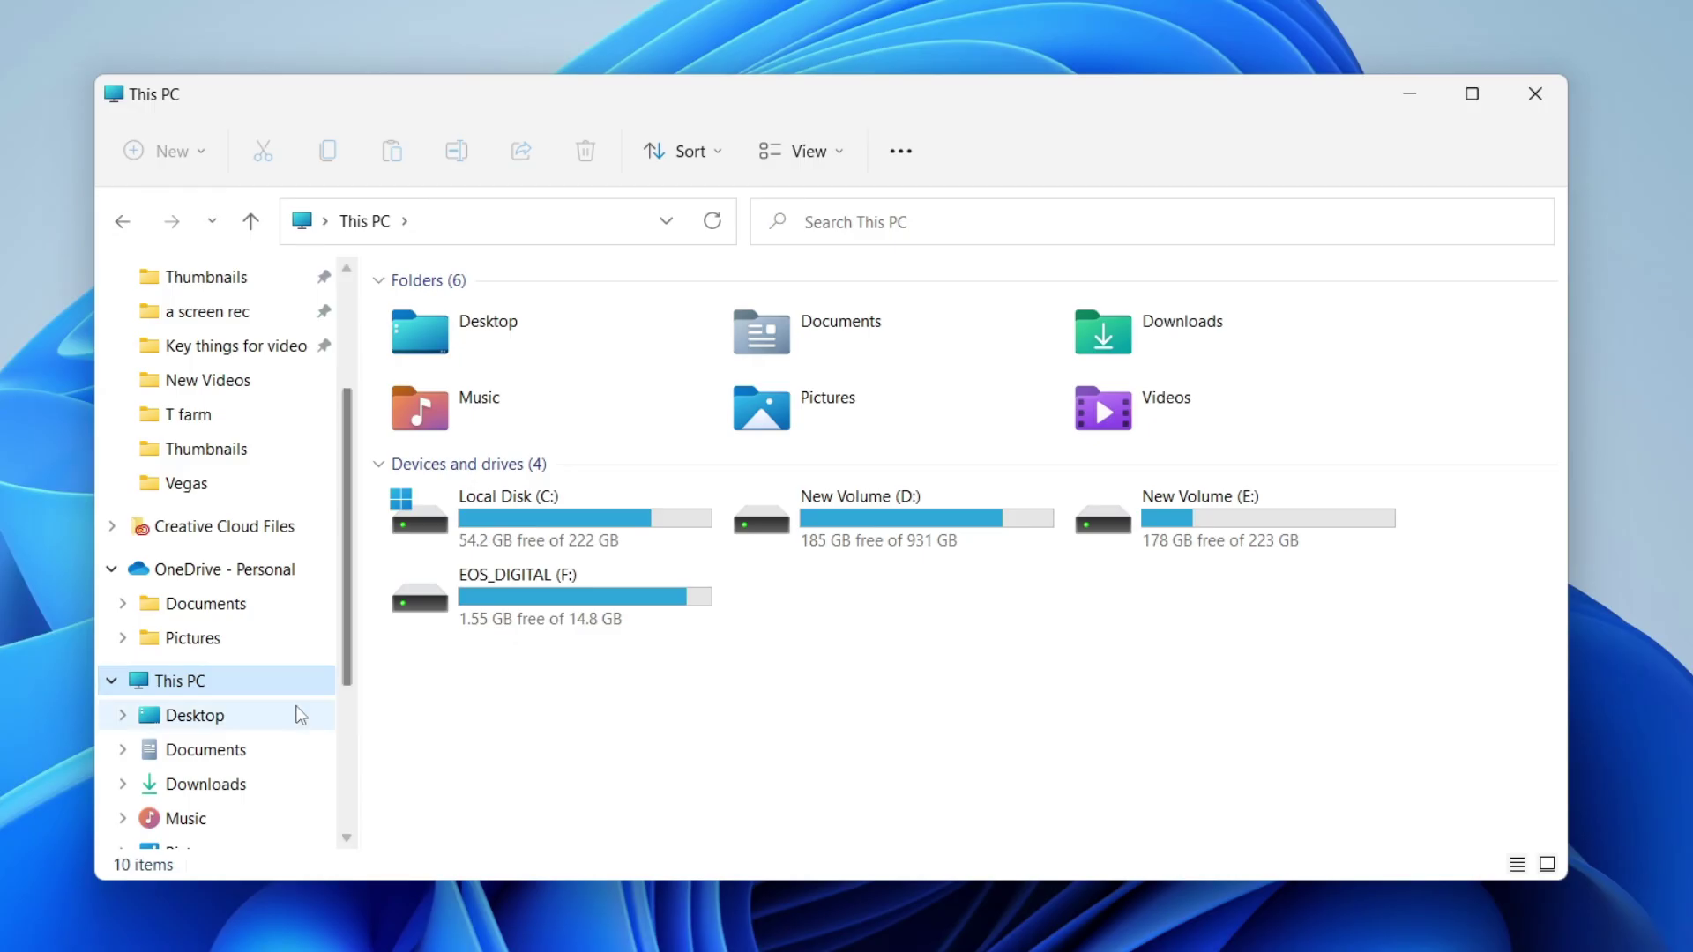
# - Navigate to C:\Program Files\Java\jdk-18.0.2.1\bin in File Explorer
pyautogui.doubleClick(506, 534)
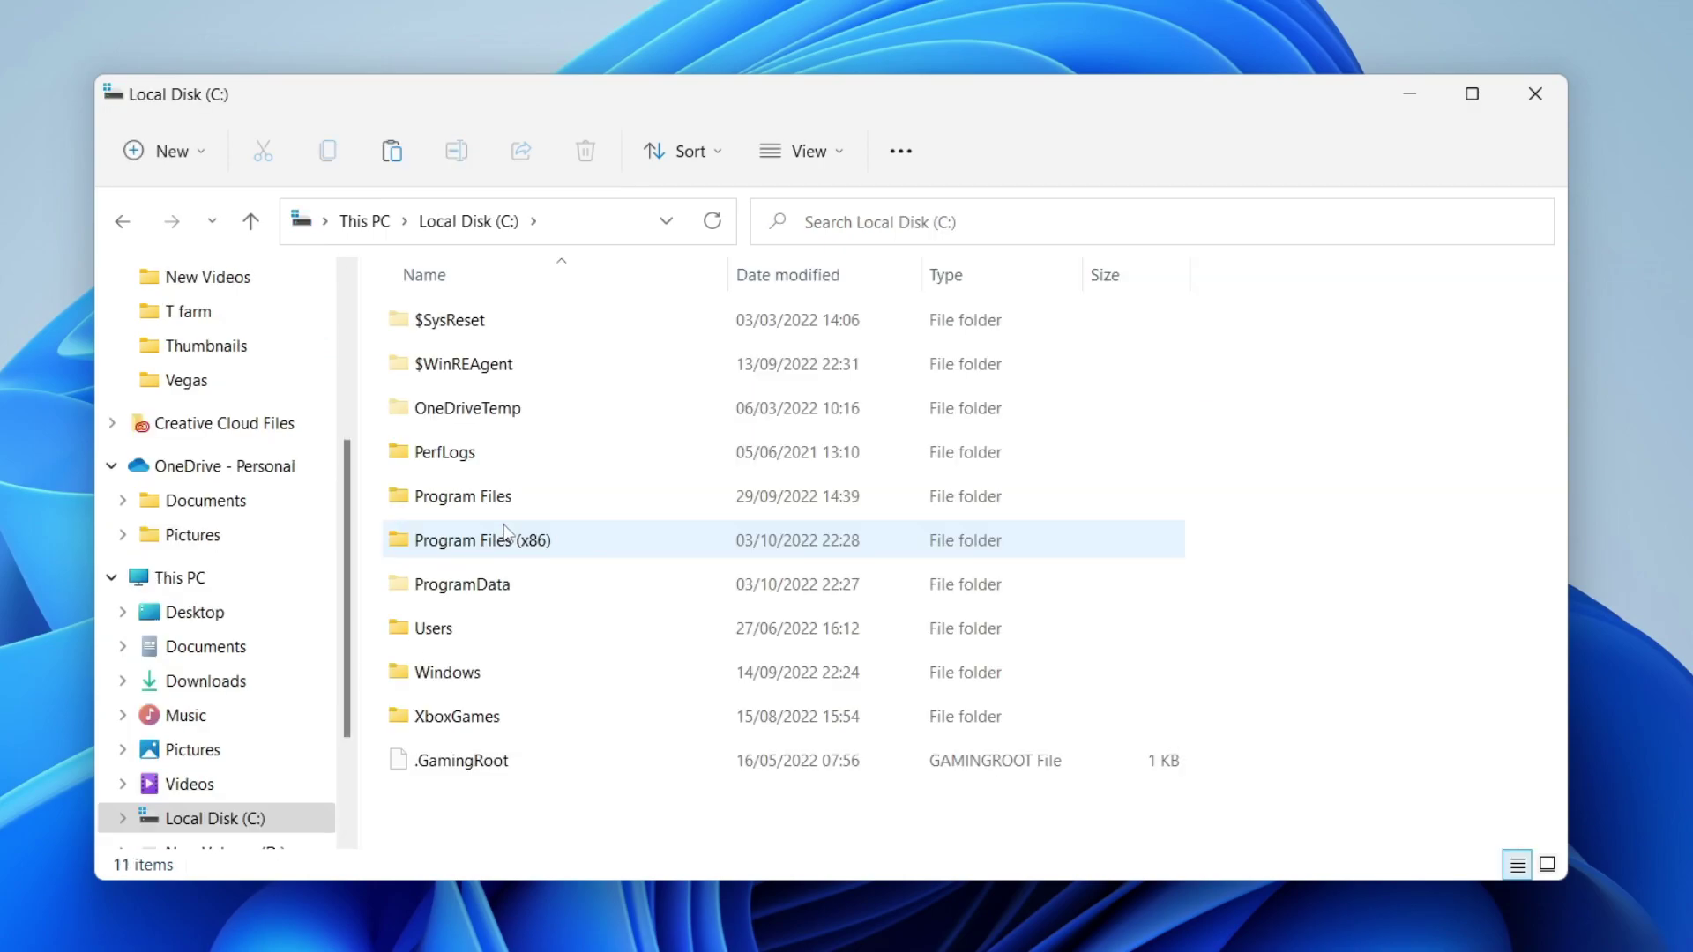
pyautogui.doubleClick(505, 493)
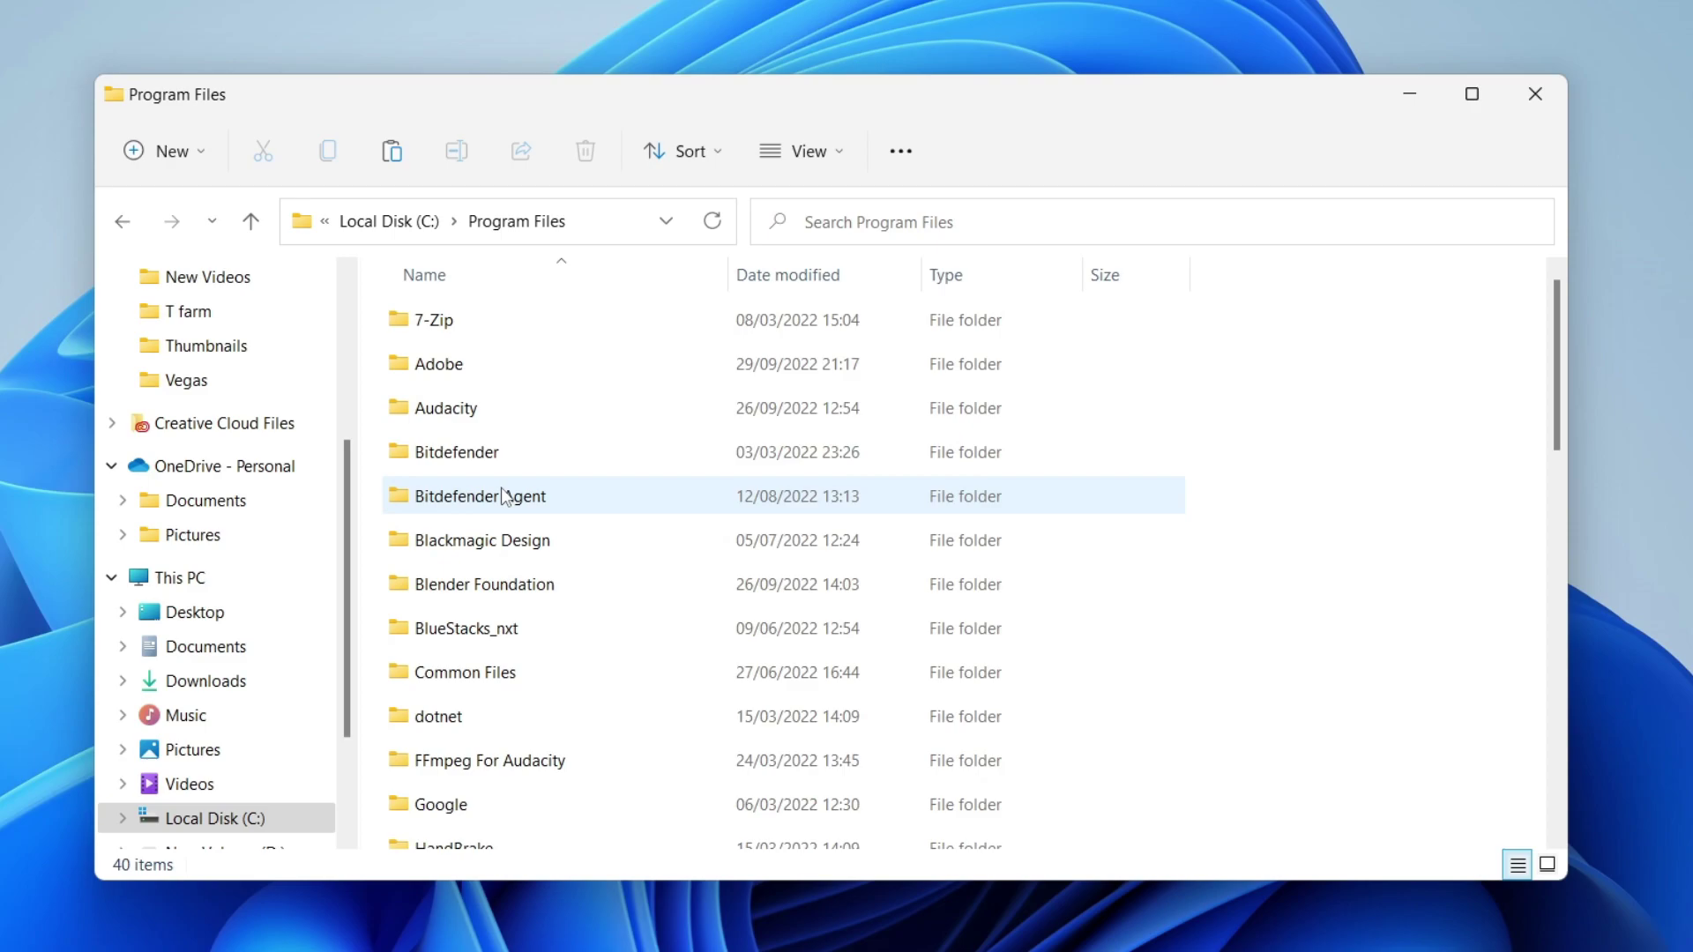
pyautogui.scroll(-2, 505, 496)
pyautogui.doubleClick(481, 701)
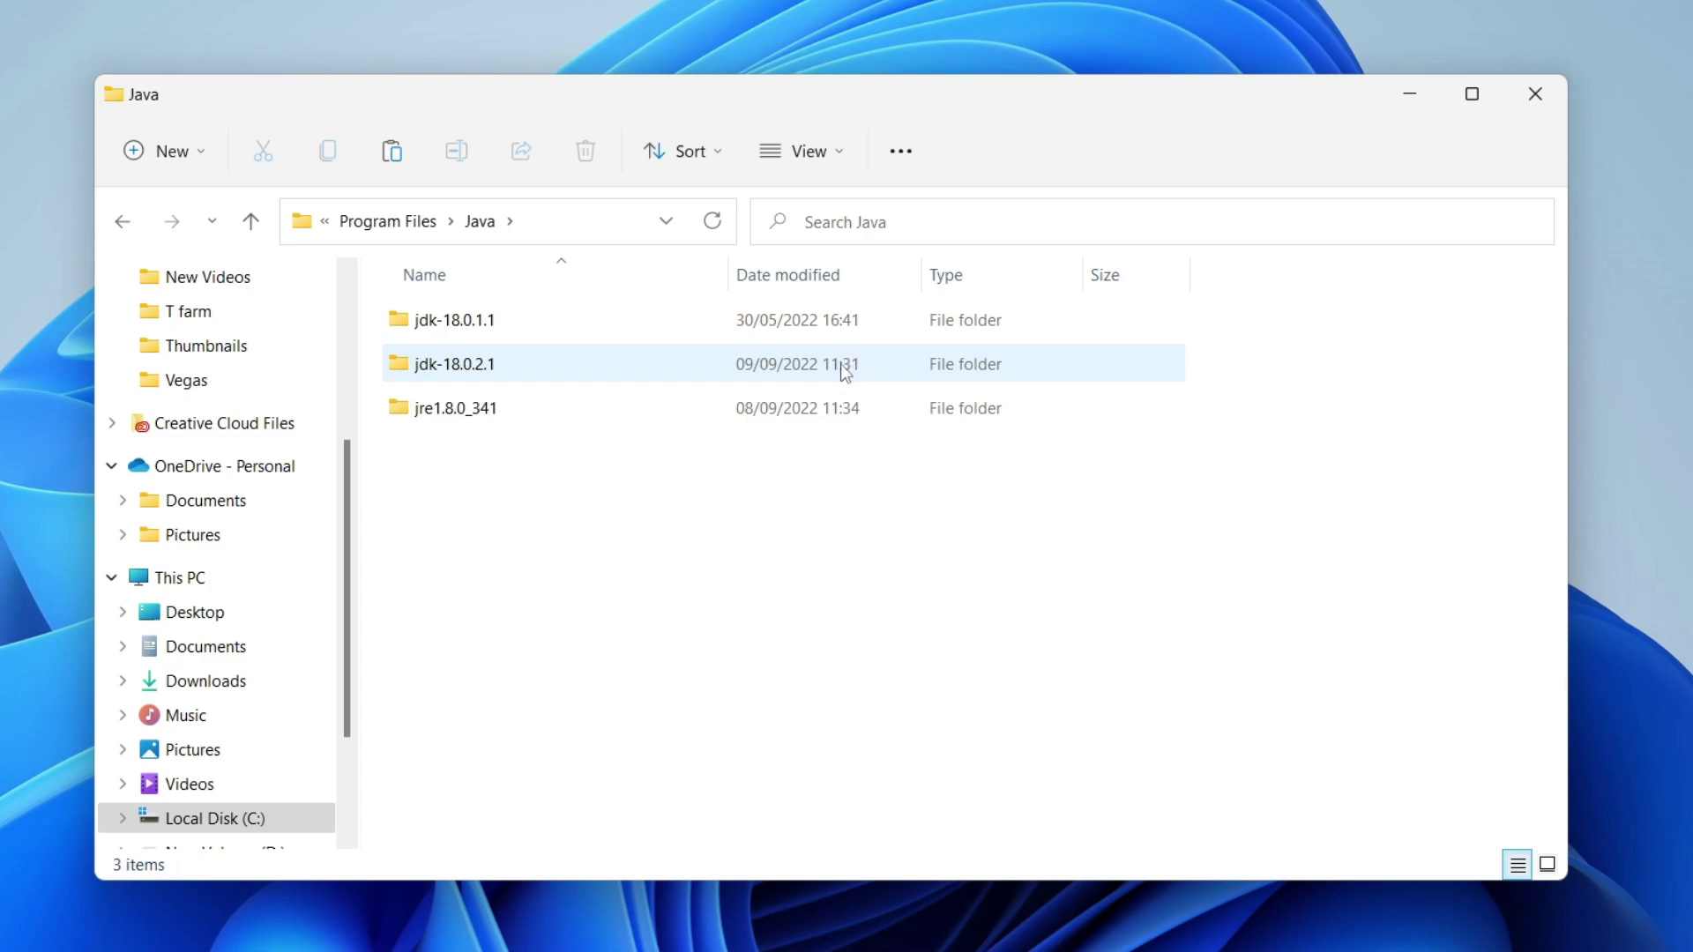
pyautogui.doubleClick(776, 372)
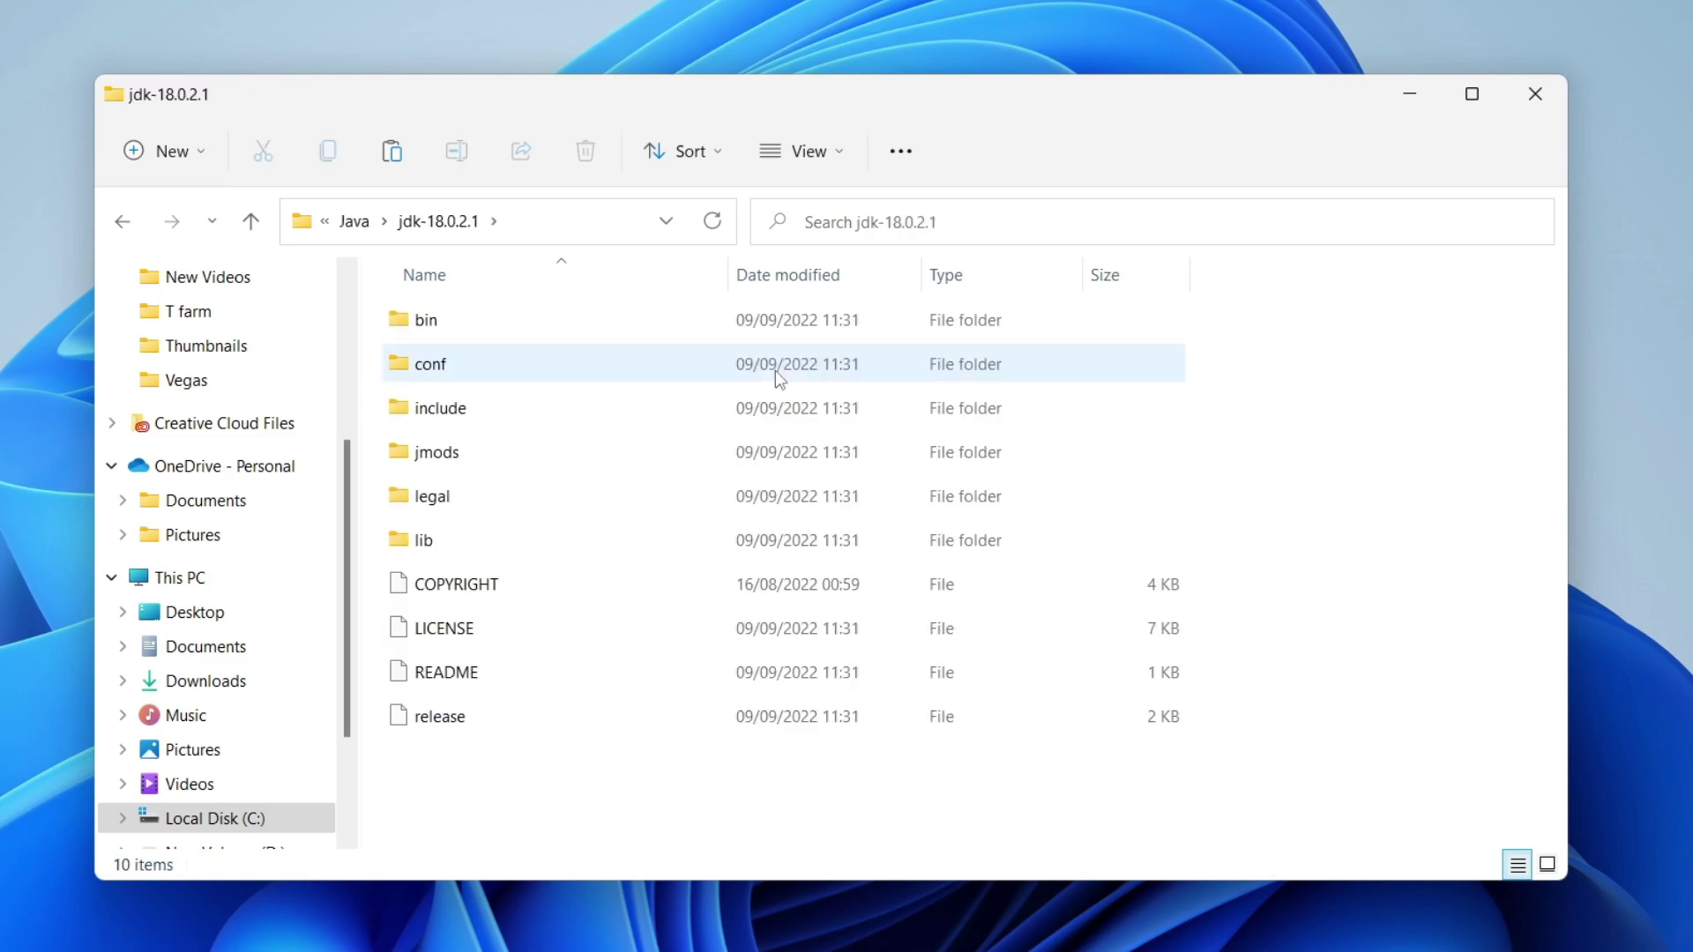
pyautogui.doubleClick(558, 321)
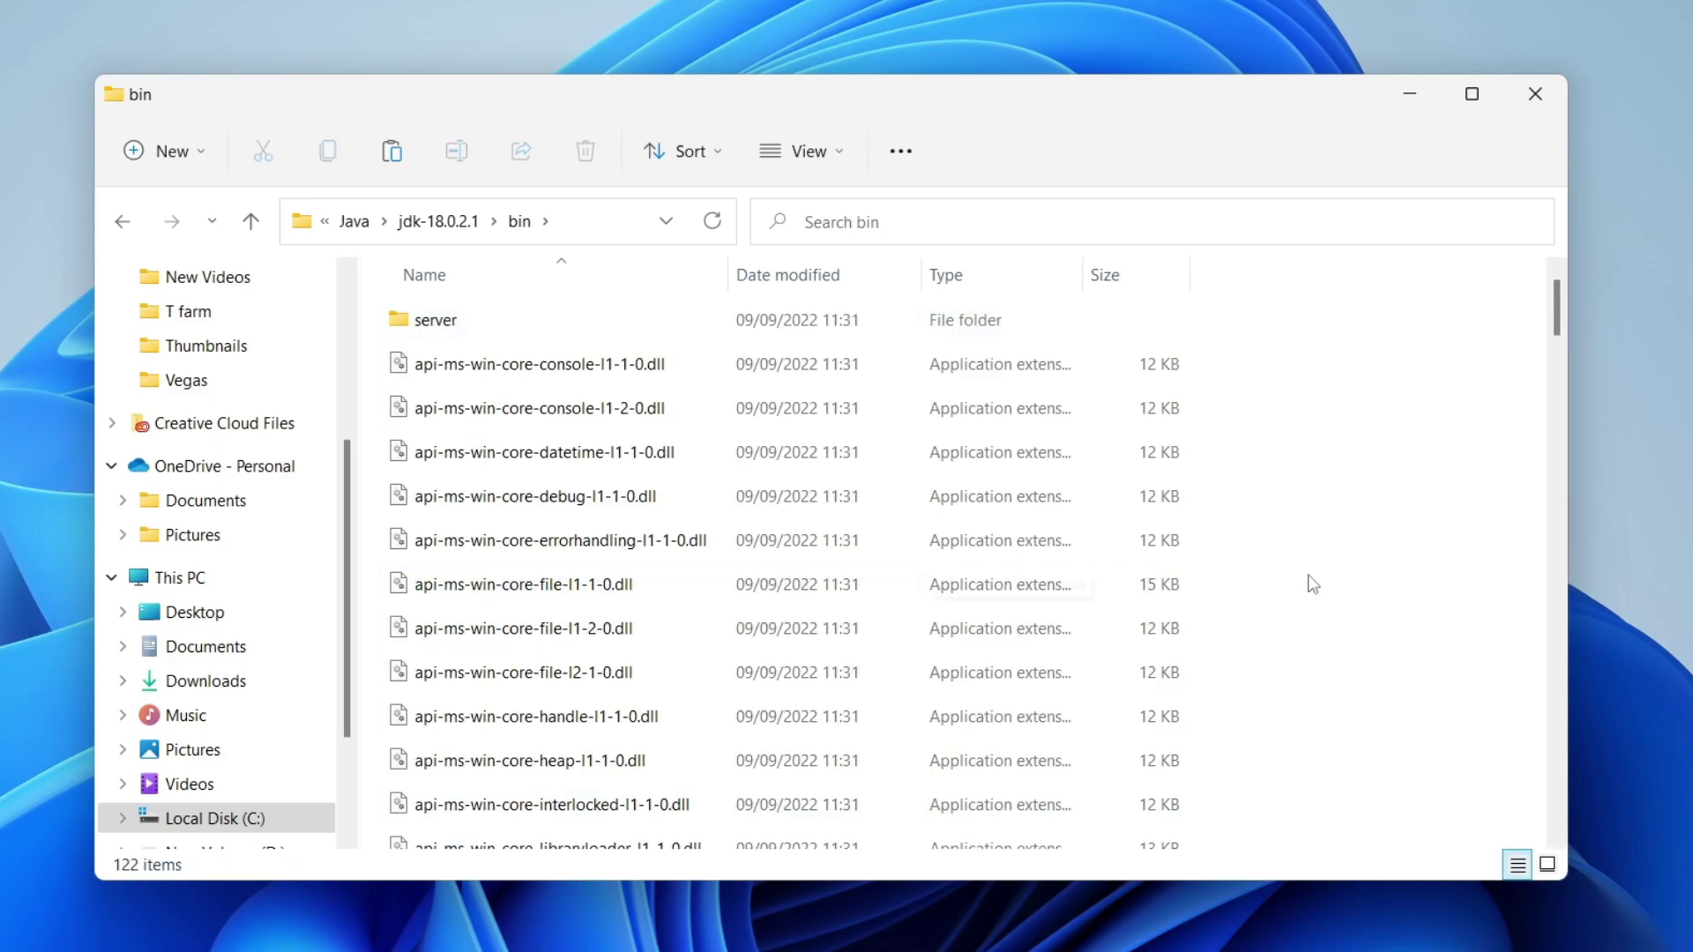
pyautogui.rightClick(1293, 521)
# - Paste opengl32.dll (1,018 KB) into the bin folder with administrator permission, then close the window
pyautogui.press('Escape')
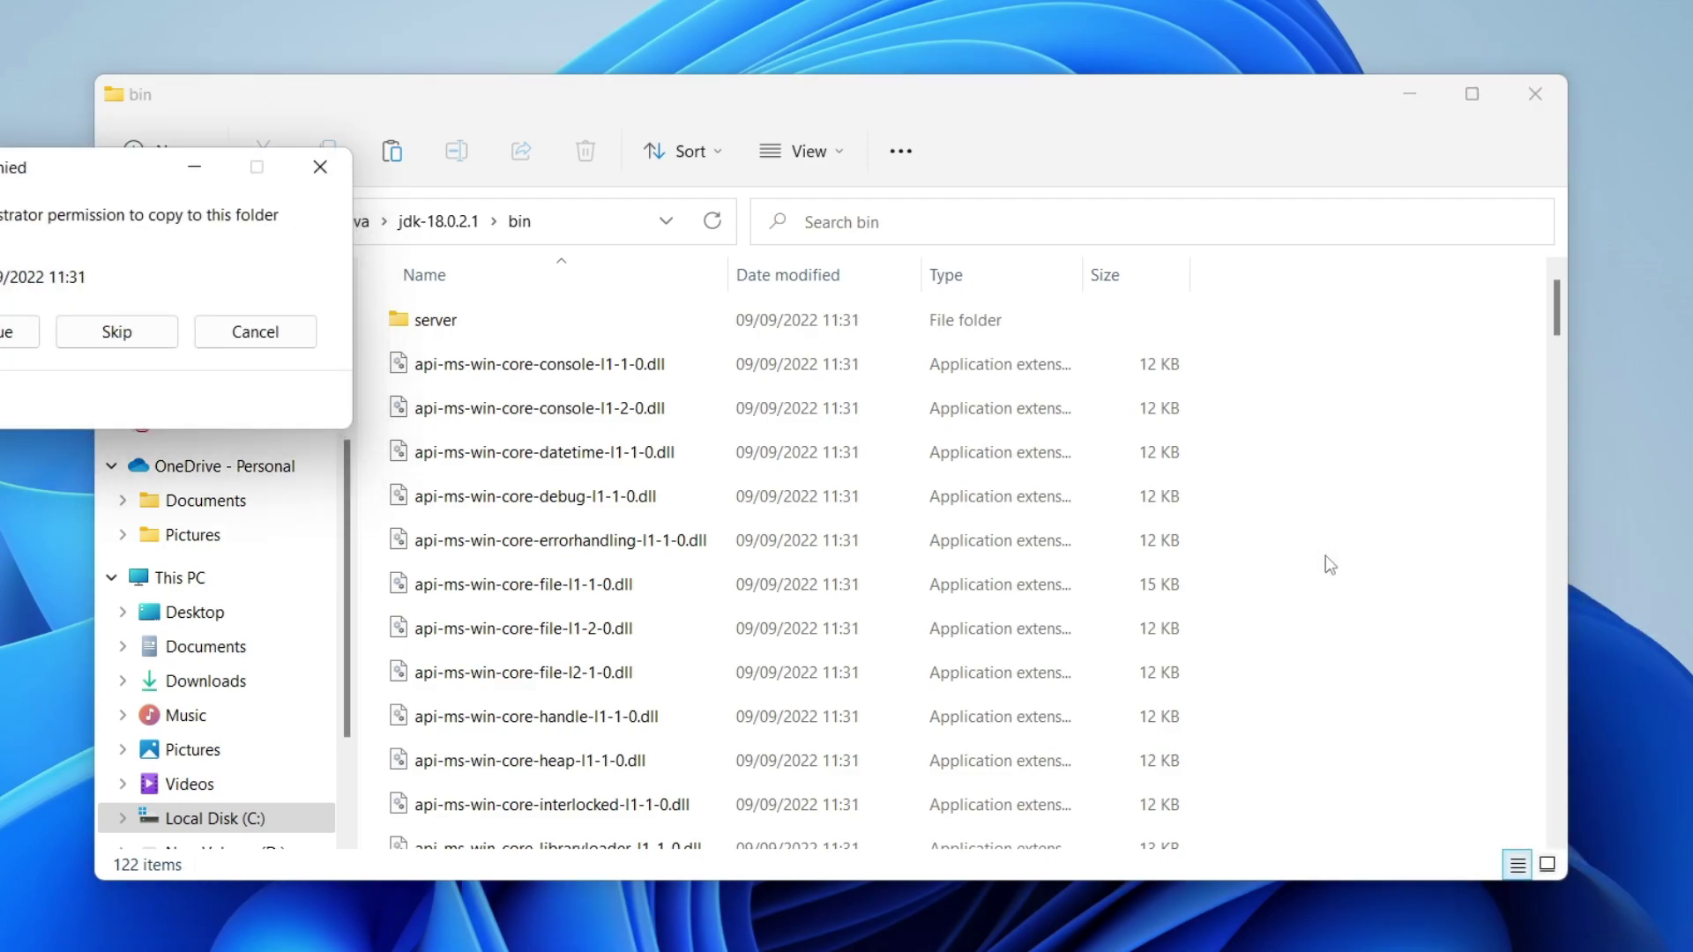
pyautogui.moveTo(27, 169); pyautogui.dragTo(670, 326)
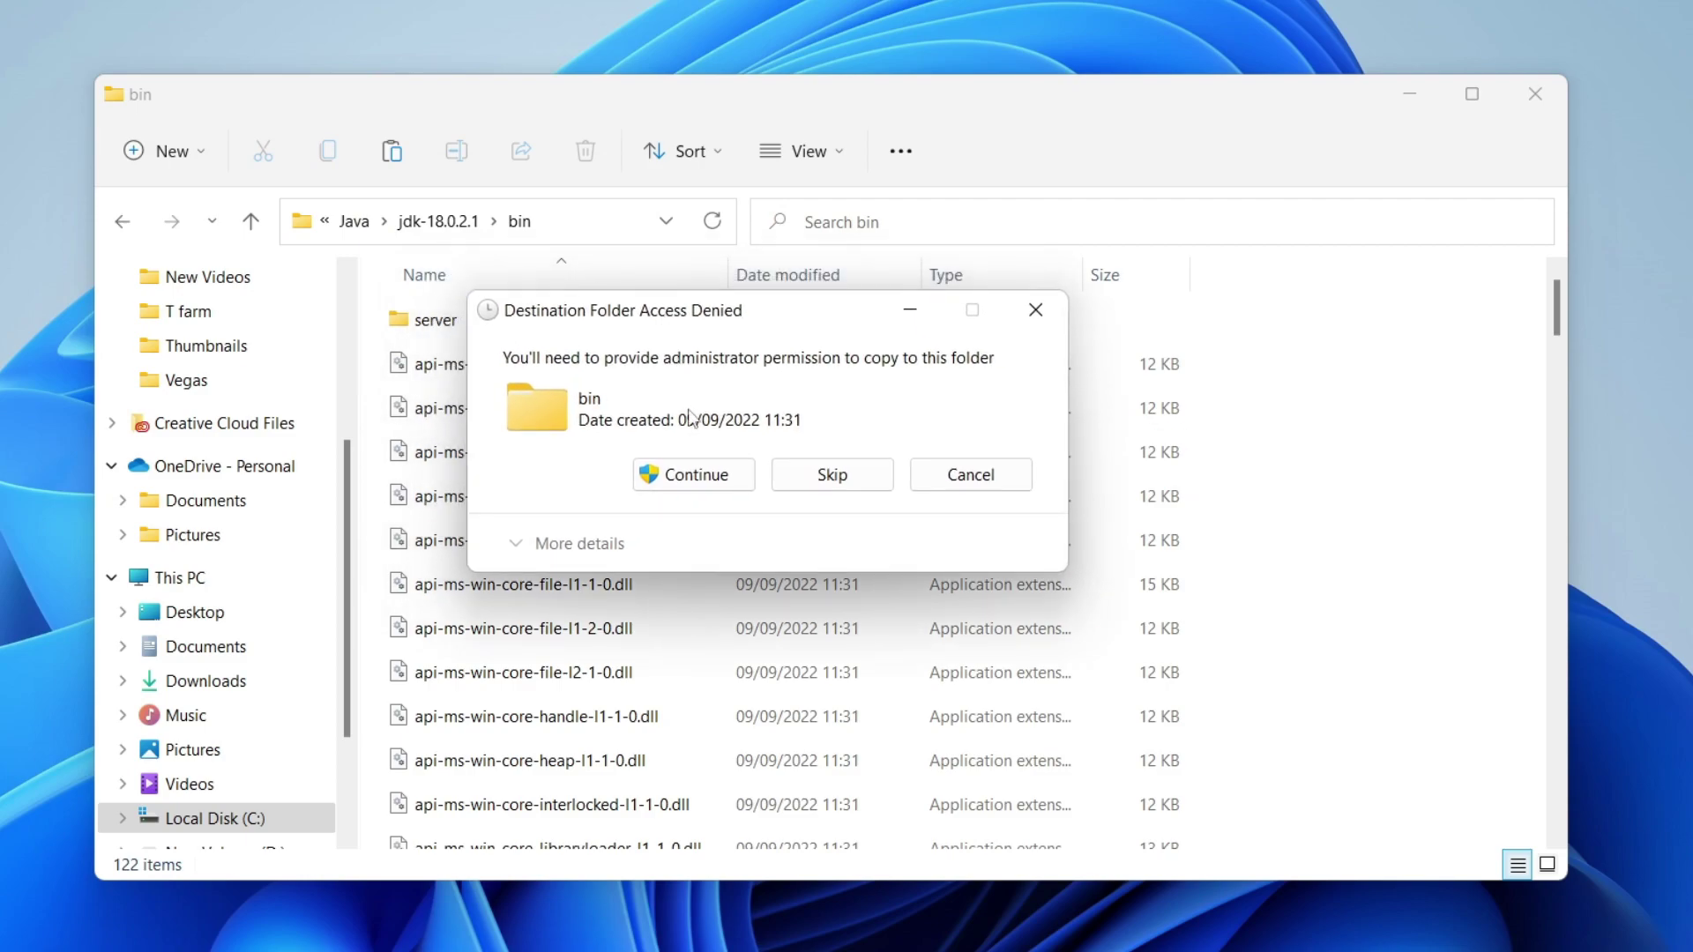
pyautogui.click(686, 478)
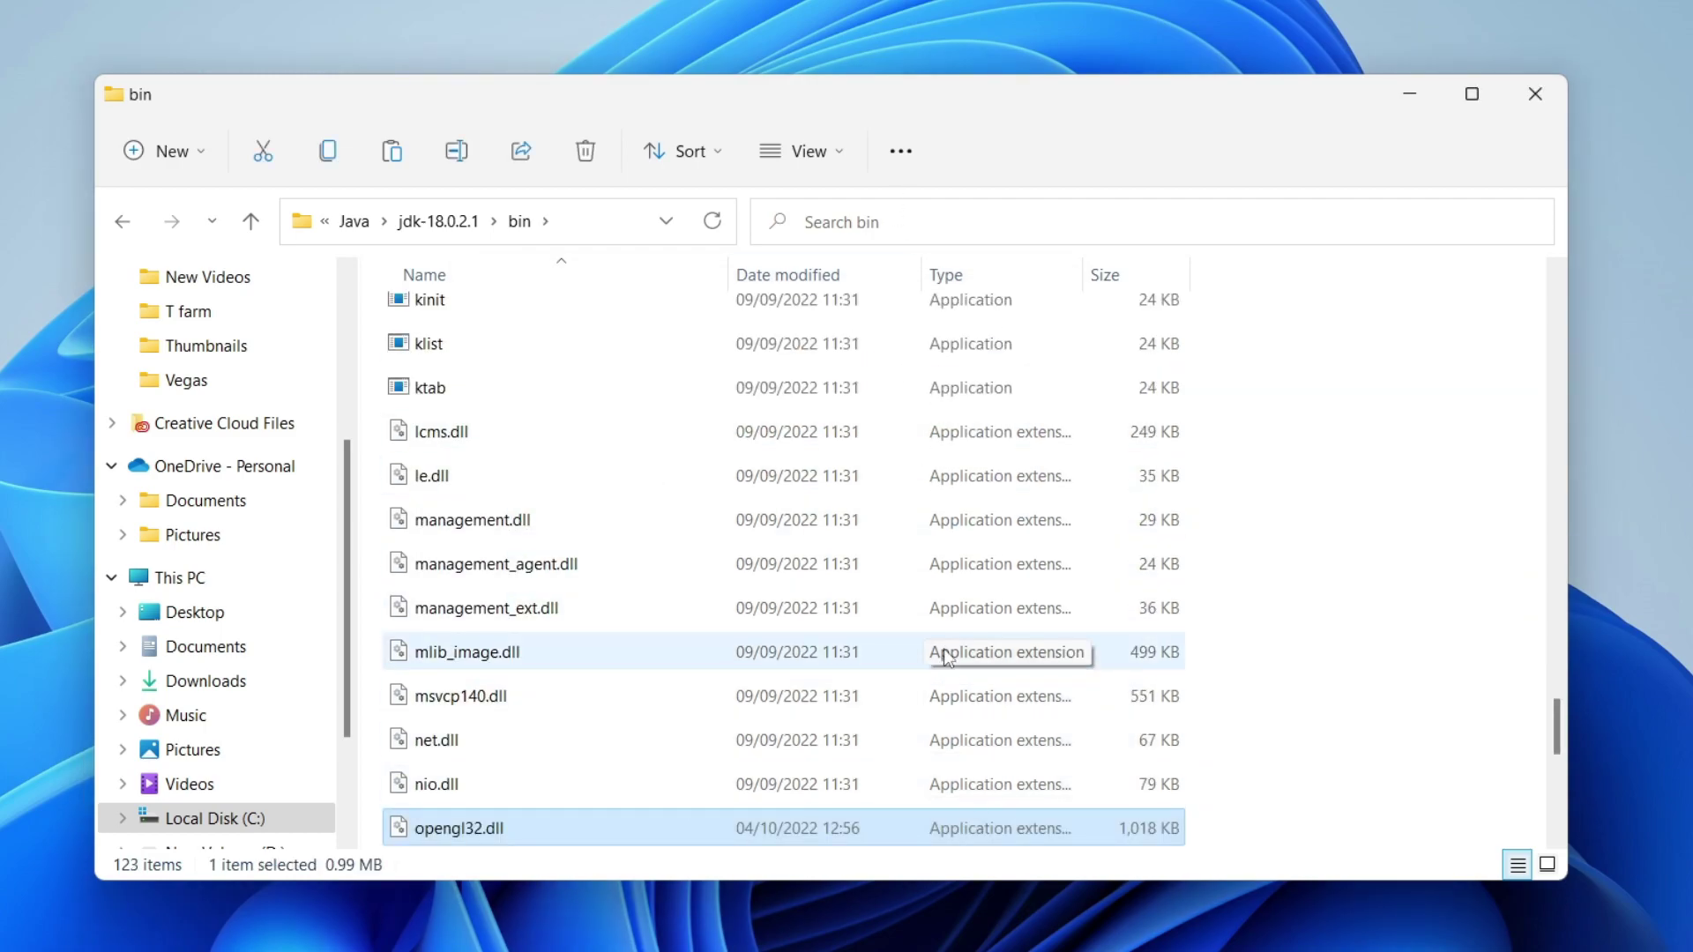
pyautogui.scroll(-2, 933, 650)
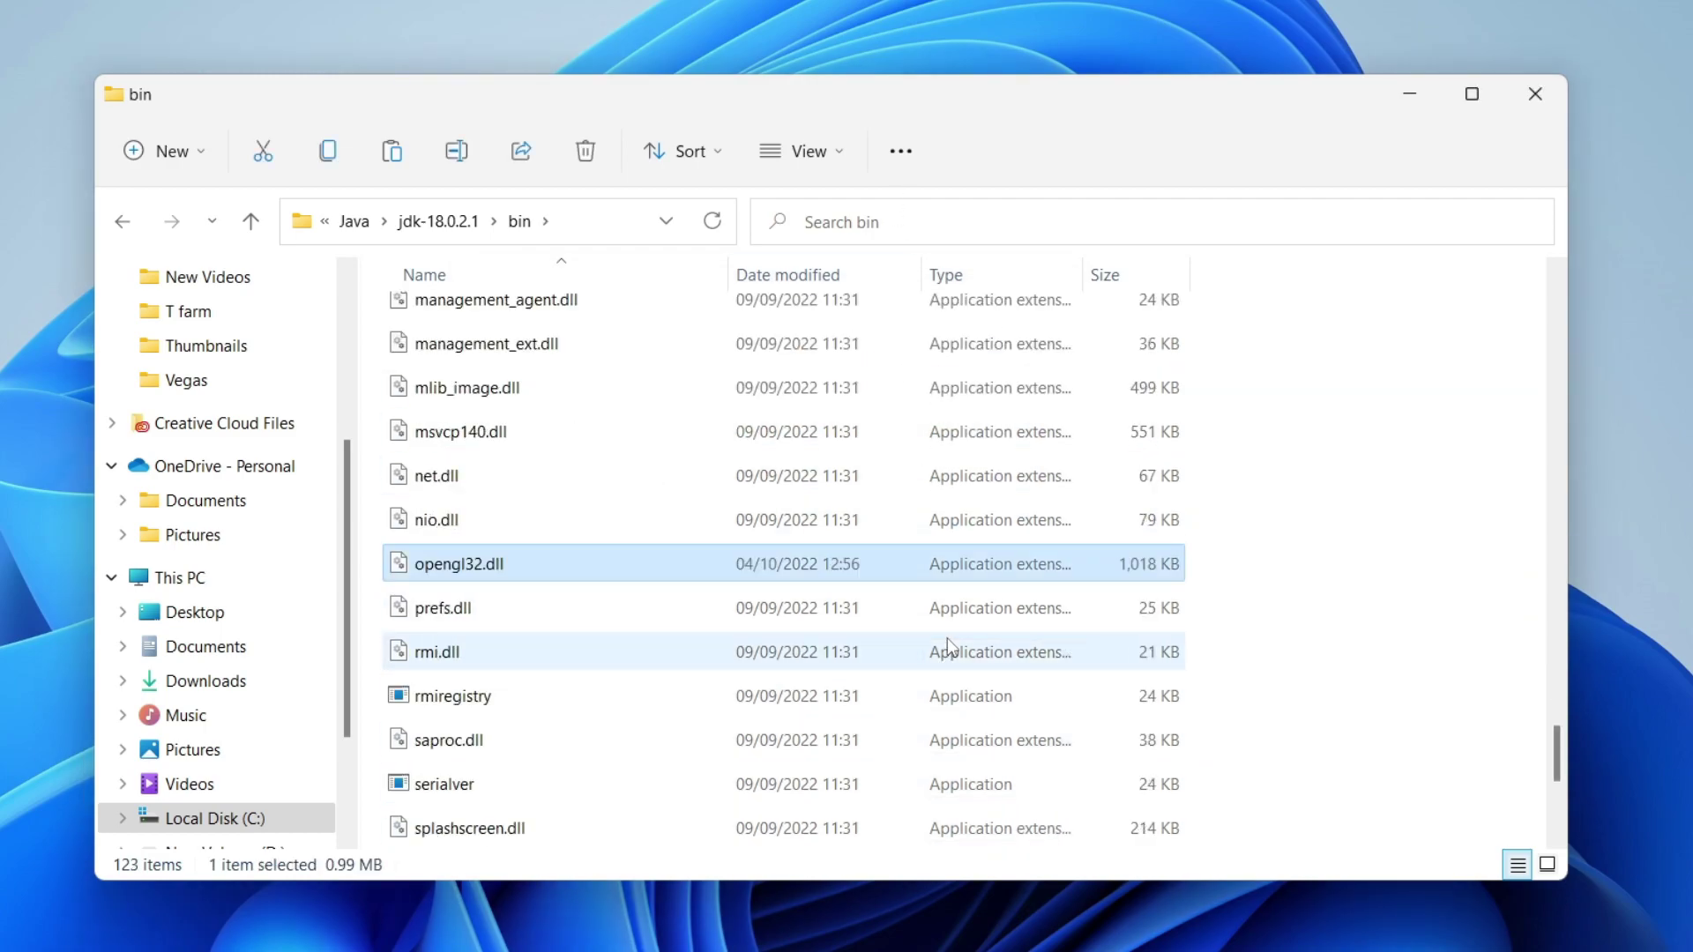
pyautogui.click(1333, 590)
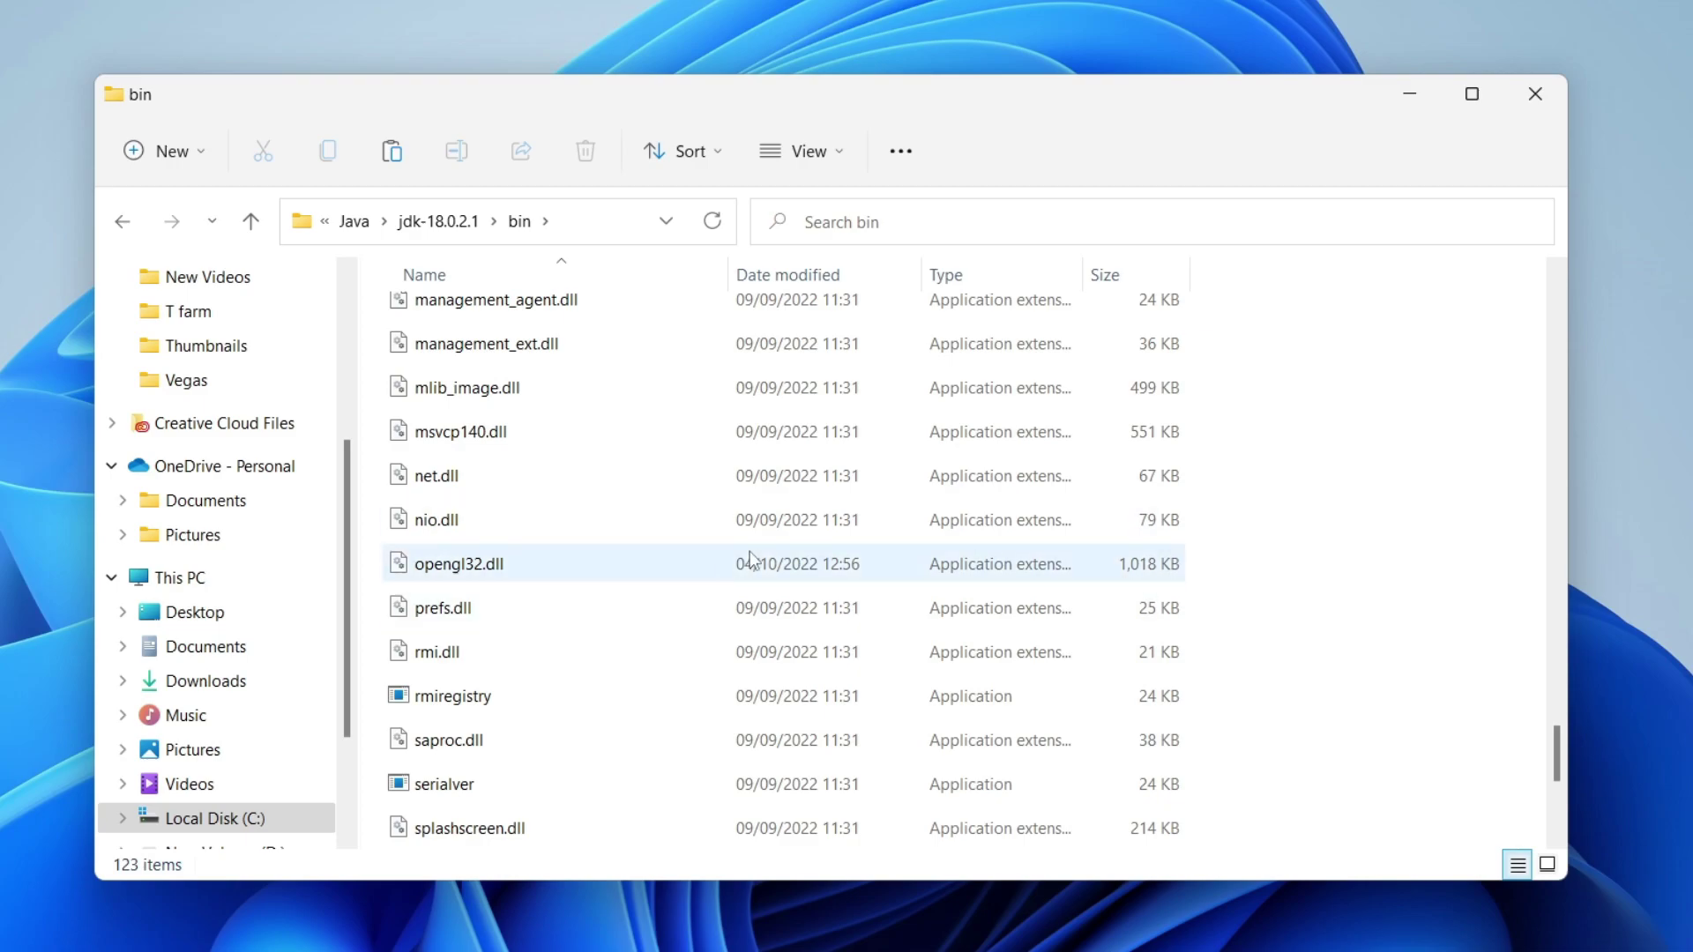
pyautogui.click(1535, 94)
pyautogui.press('super+s')
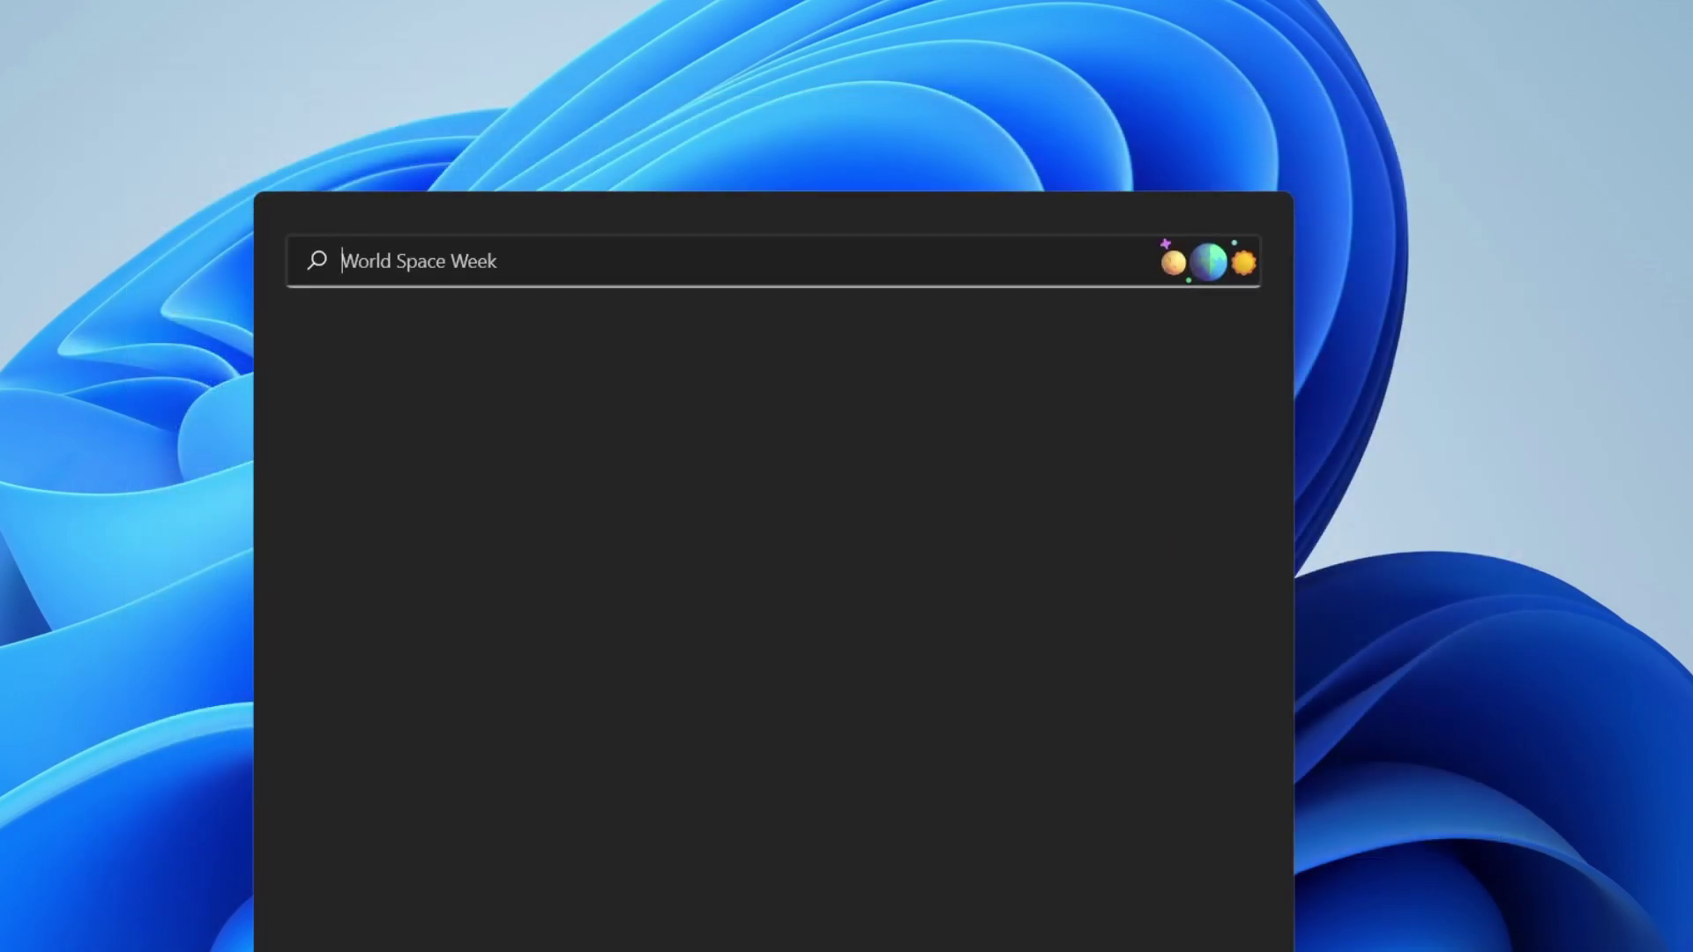